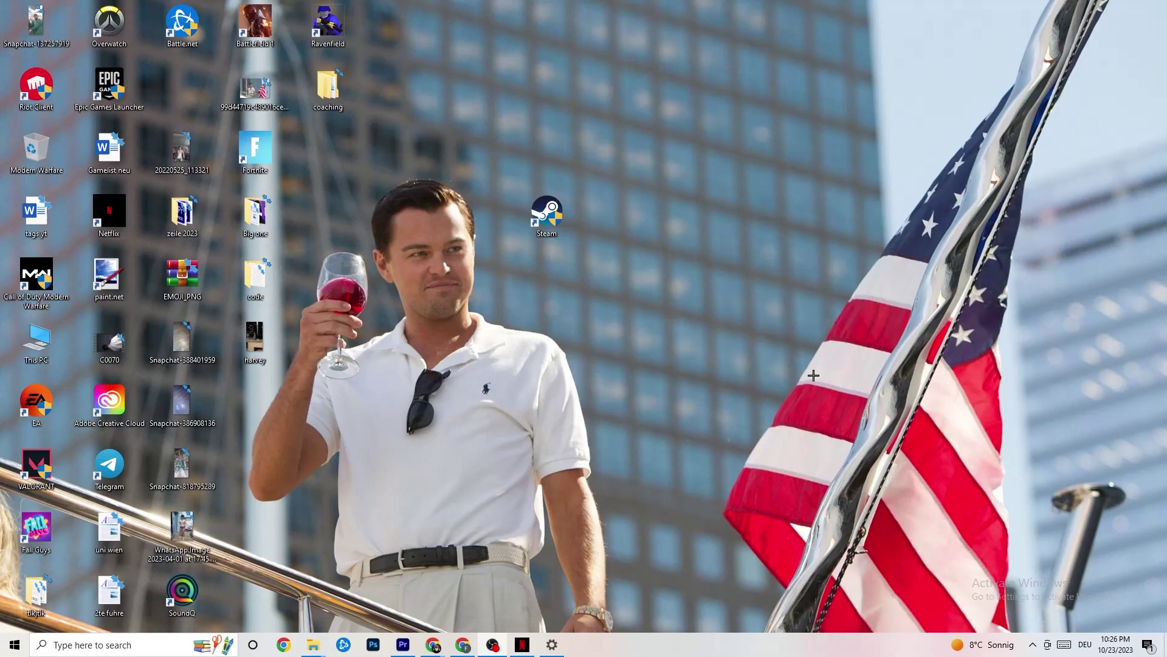
Try moving the Steam desktop shortcut, then leave it in its original spot
drag(568, 193, 496, 193)
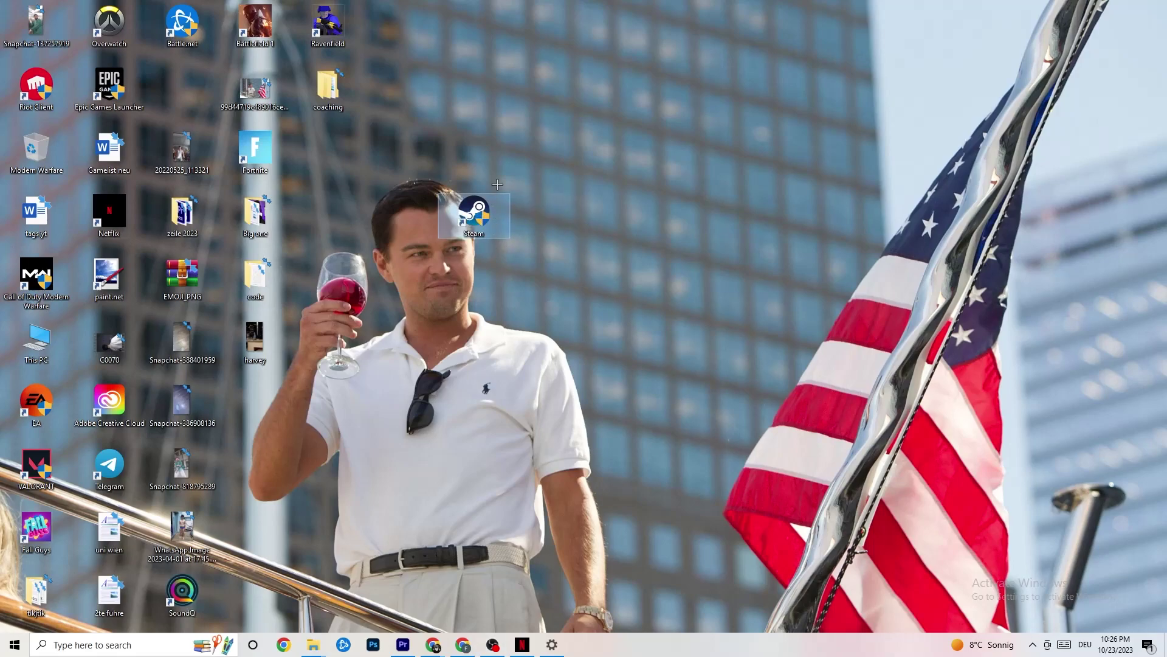
key(ctrl+z)
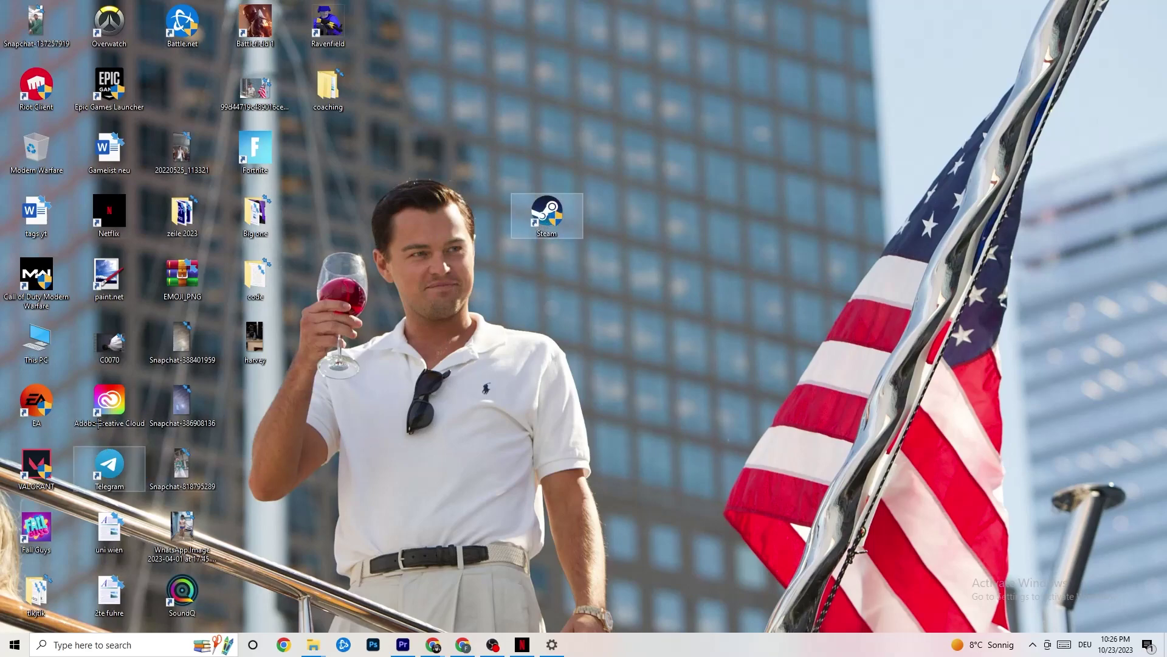
mouse_move(550, 225)
mouse_down()
mouse_move(558, 234)
mouse_move(549, 219)
mouse_up()
click(547, 140)
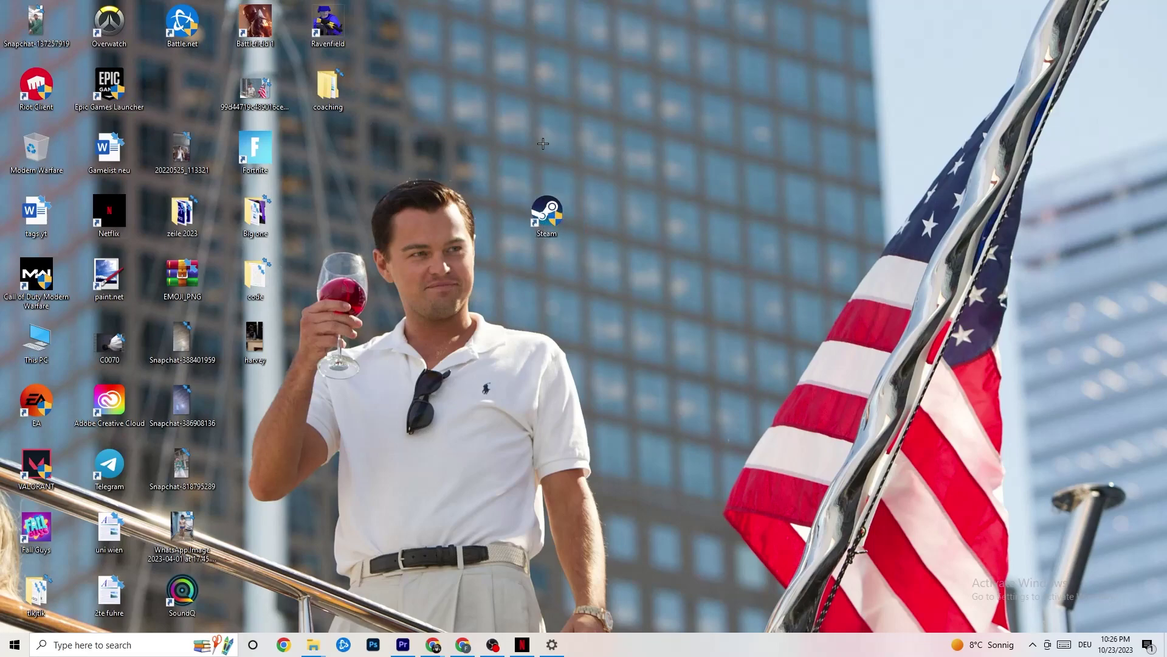
right_click(558, 213)
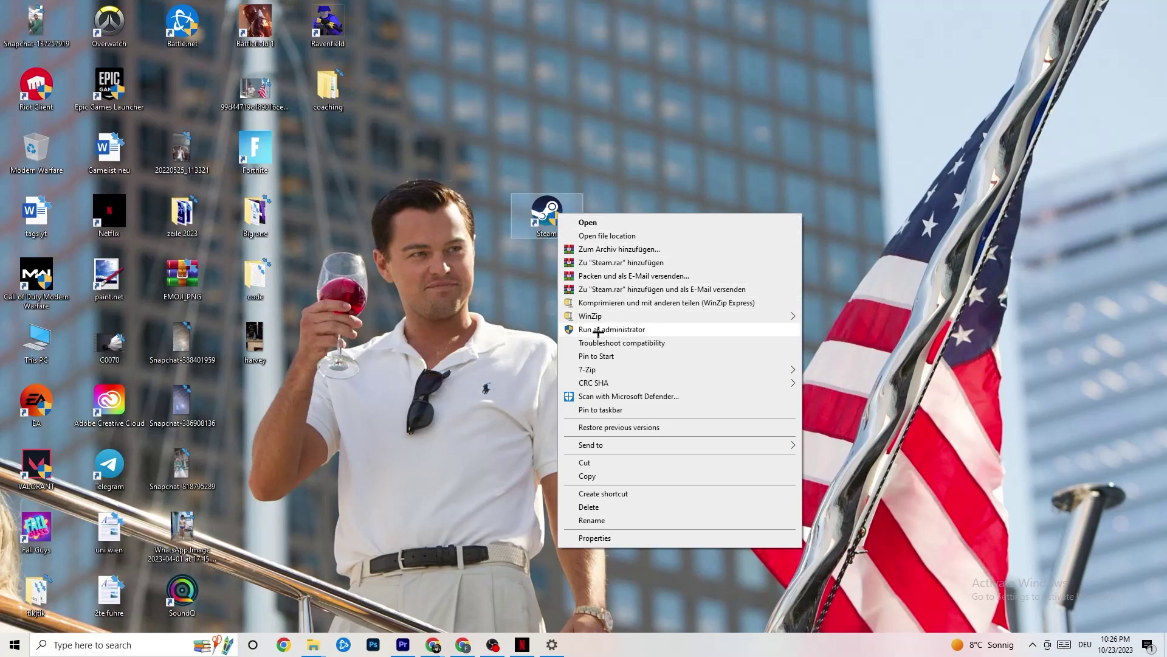
click(503, 324)
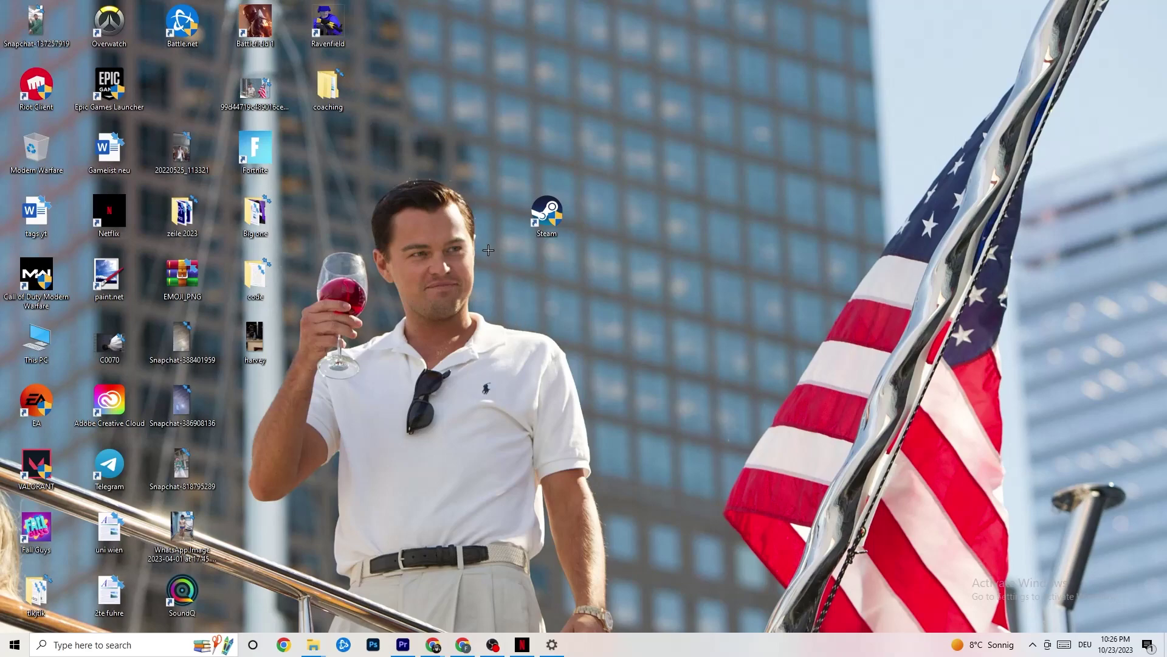
Set the Steam shortcut's compatibility mode to Windows 8 and confirm the properties
right_click(545, 216)
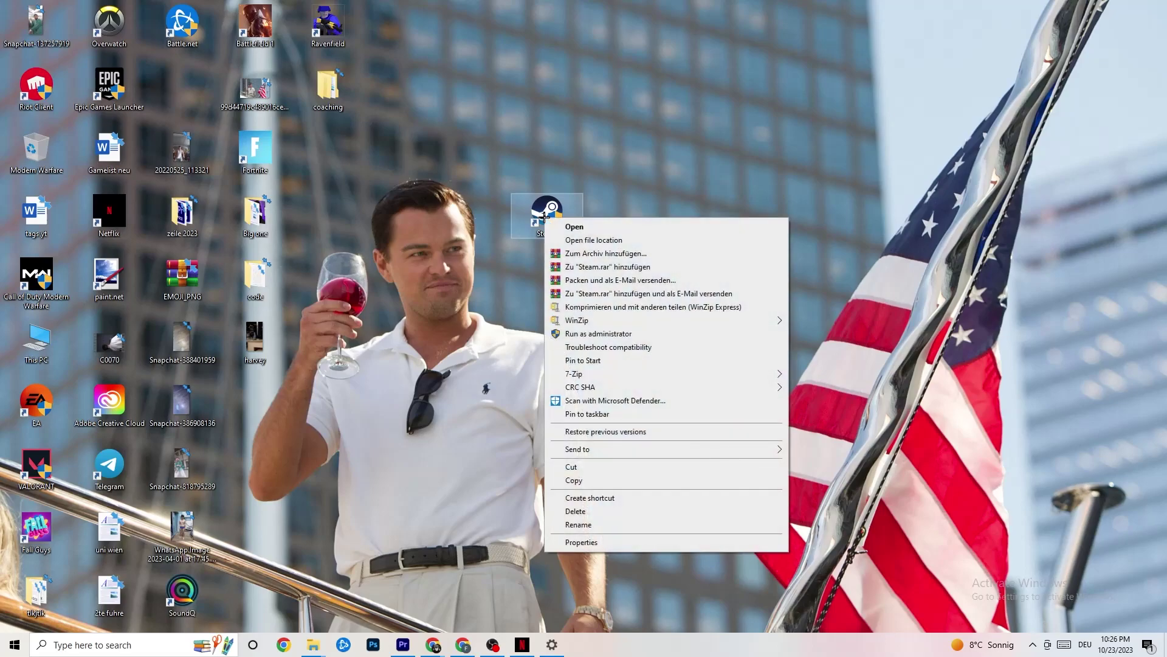
click(607, 541)
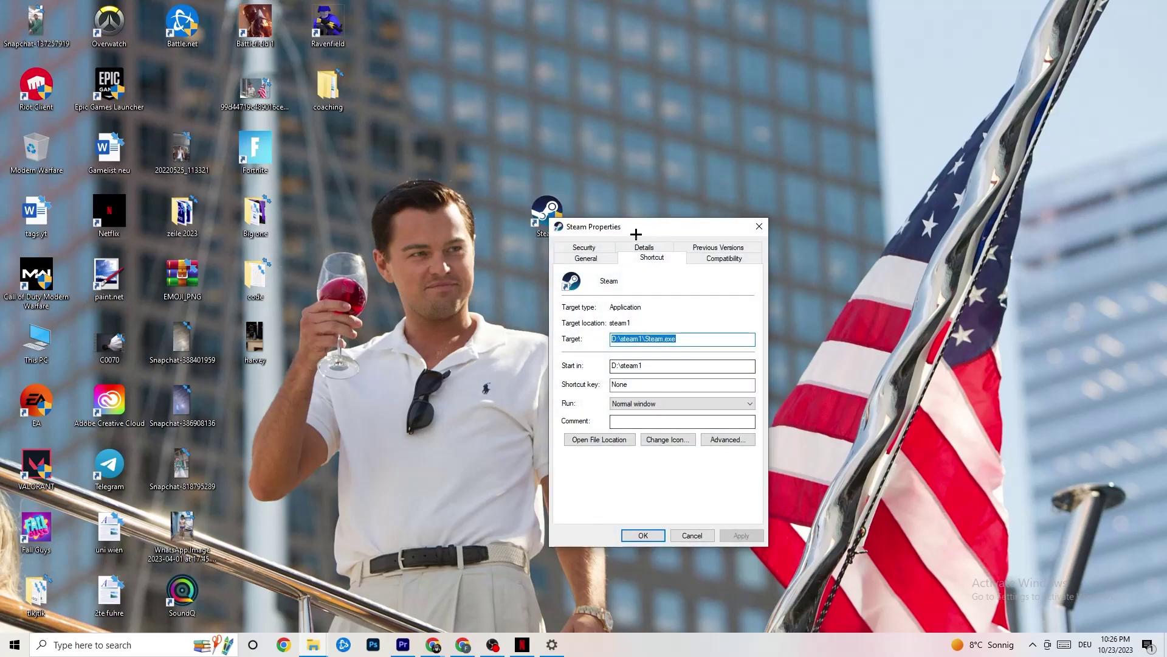
drag(635, 229, 575, 138)
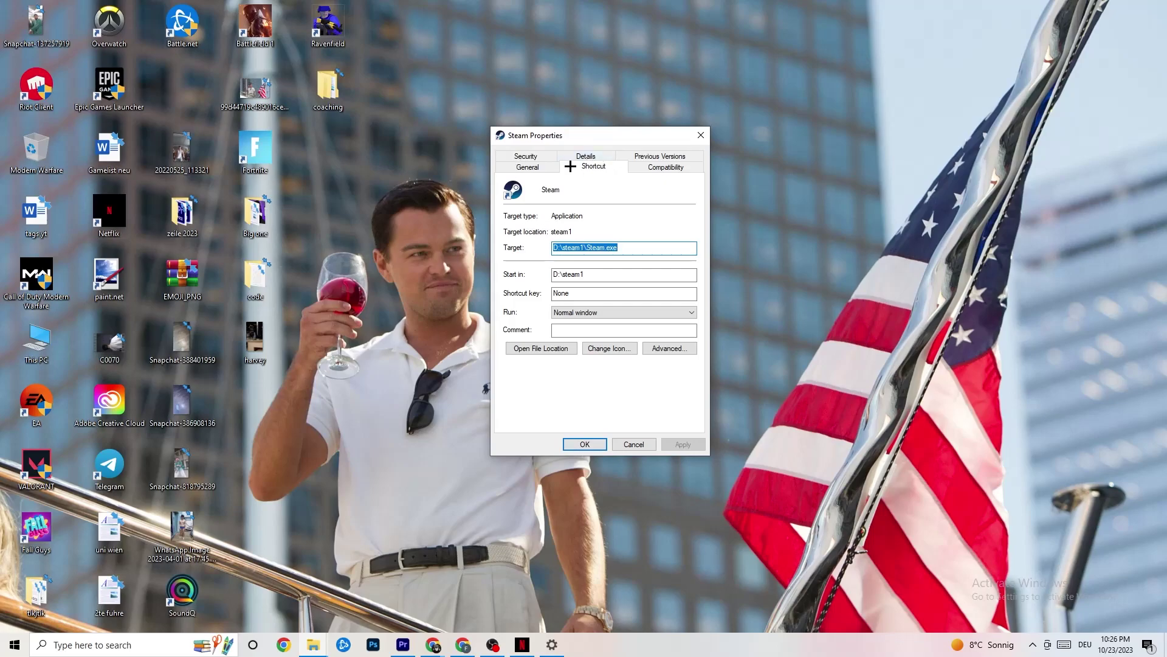
click(633, 165)
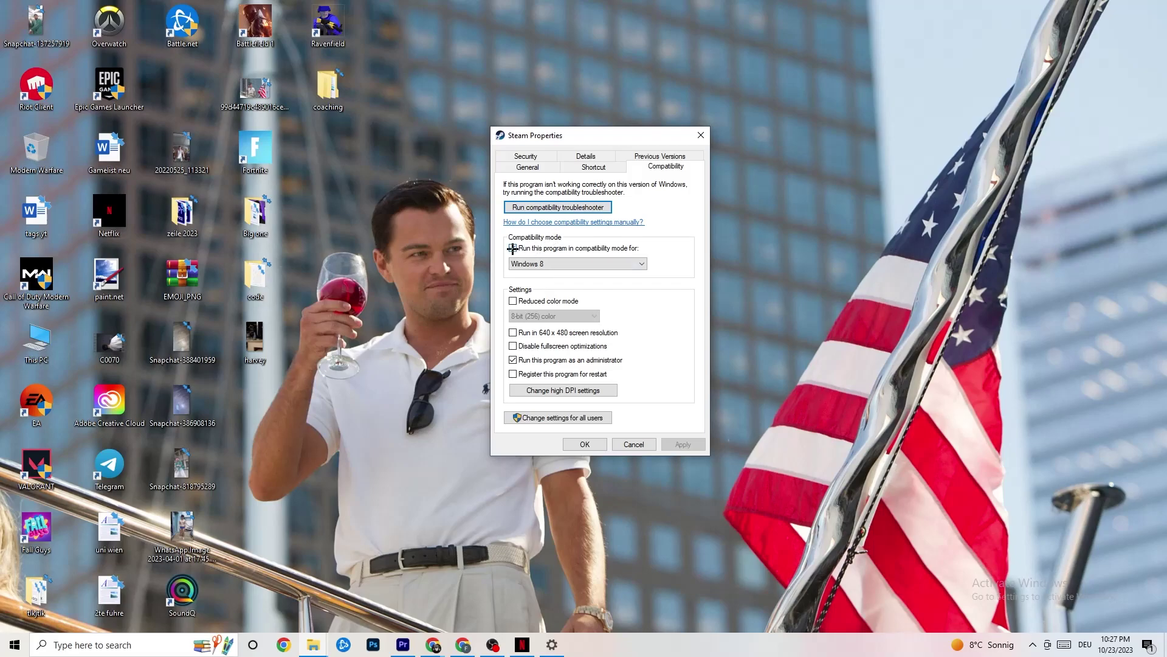
click(566, 262)
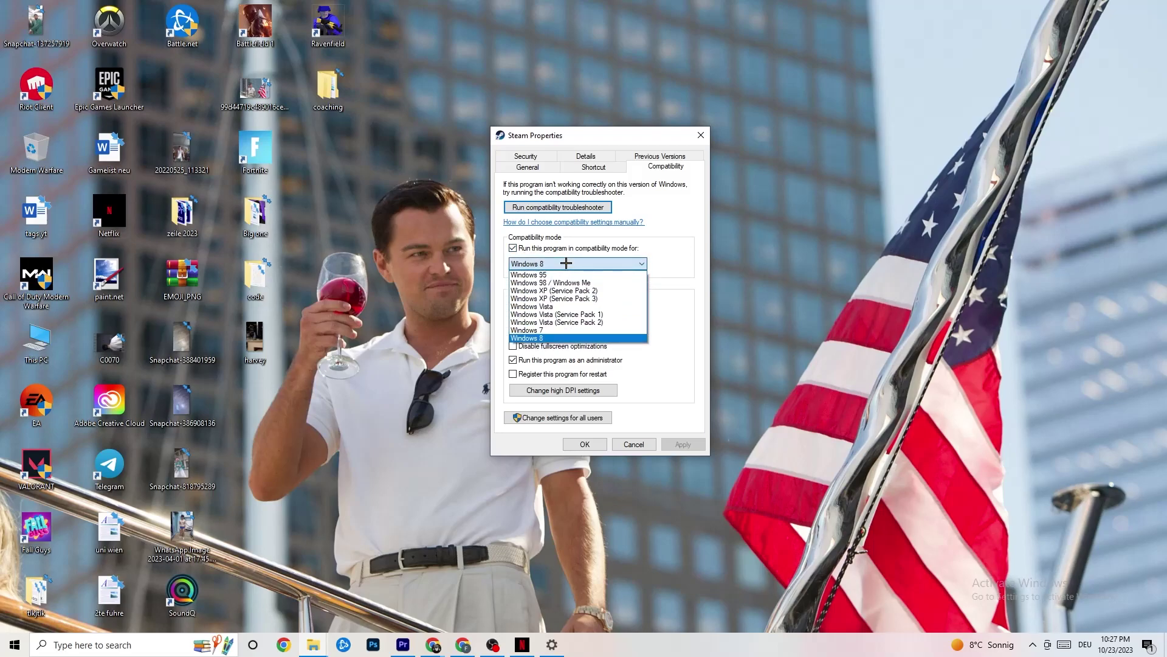
click(661, 268)
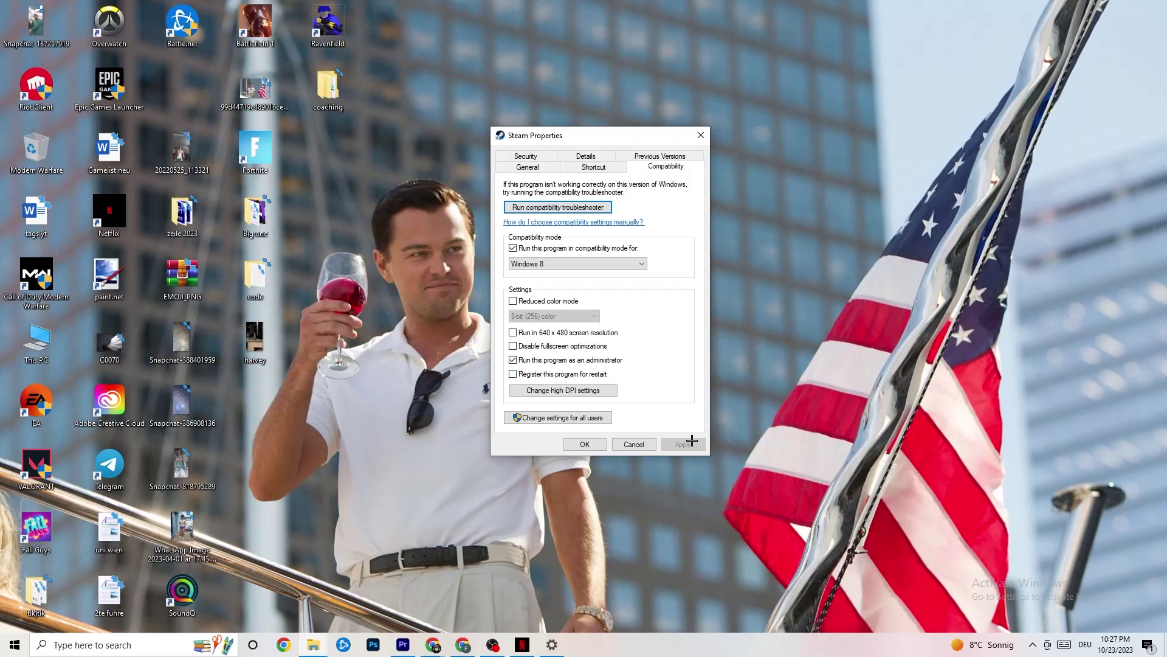
click(585, 445)
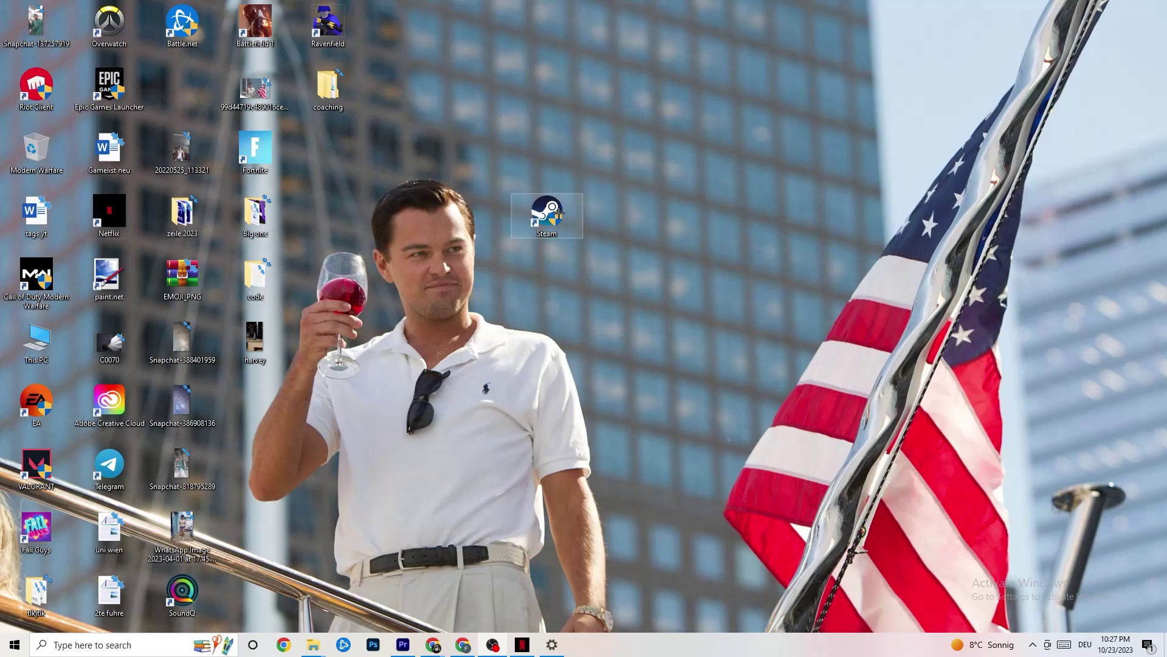
Glance at the Start menu and the Steam shortcut's menu without changing anything
click(2, 653)
click(407, 589)
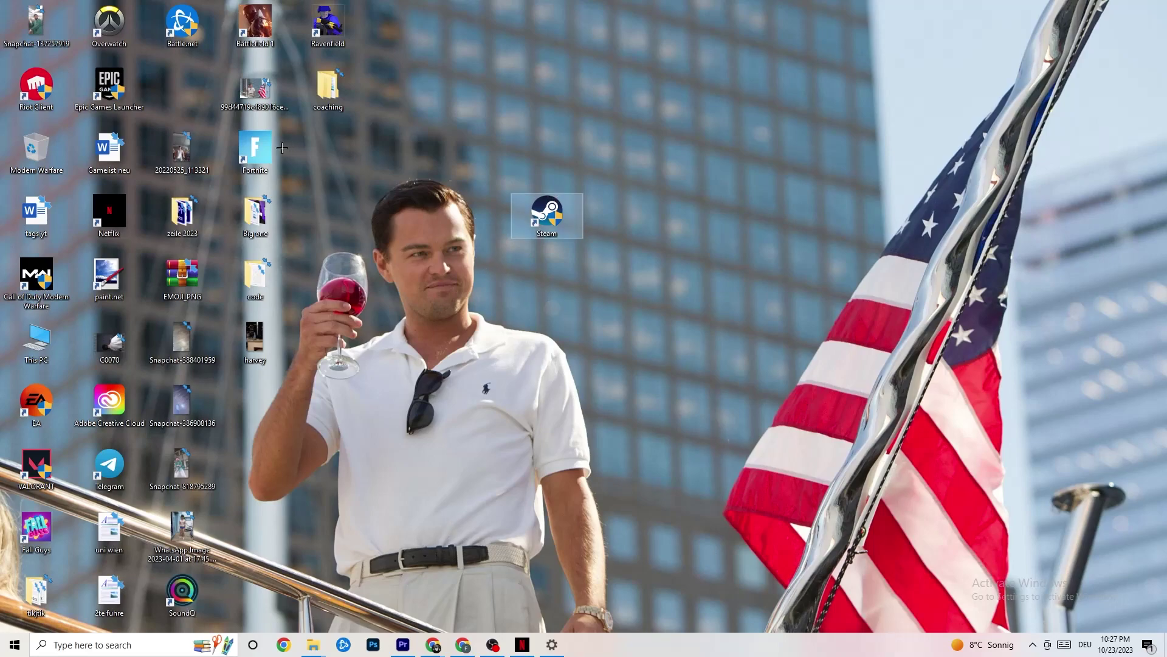
right_click(536, 221)
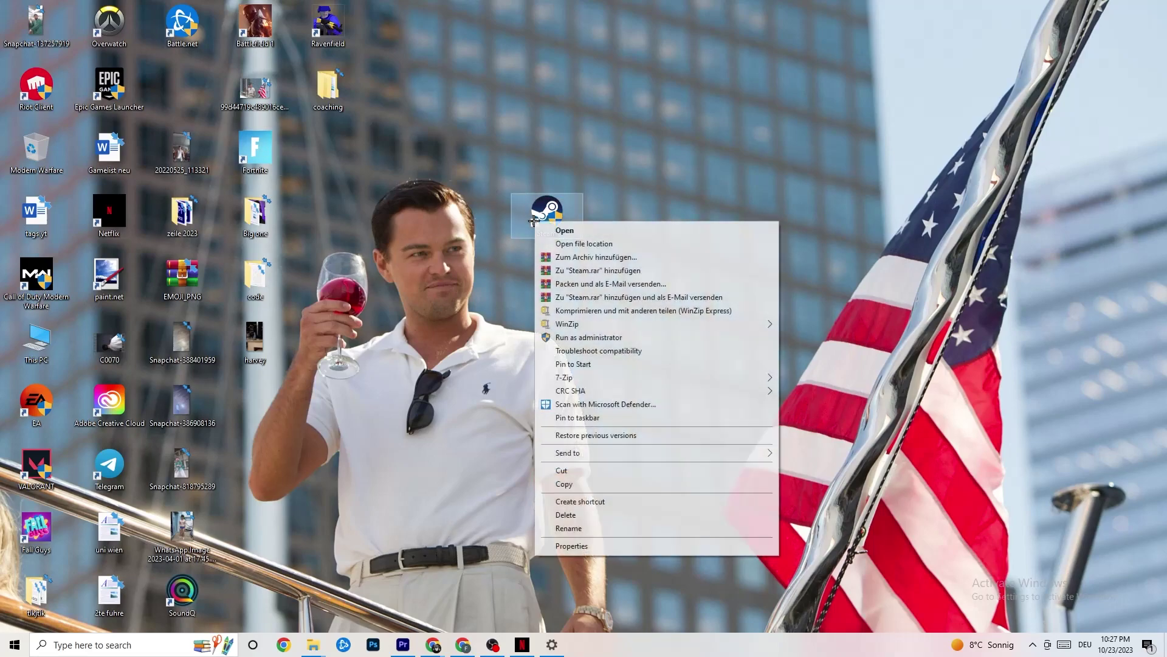
click(517, 338)
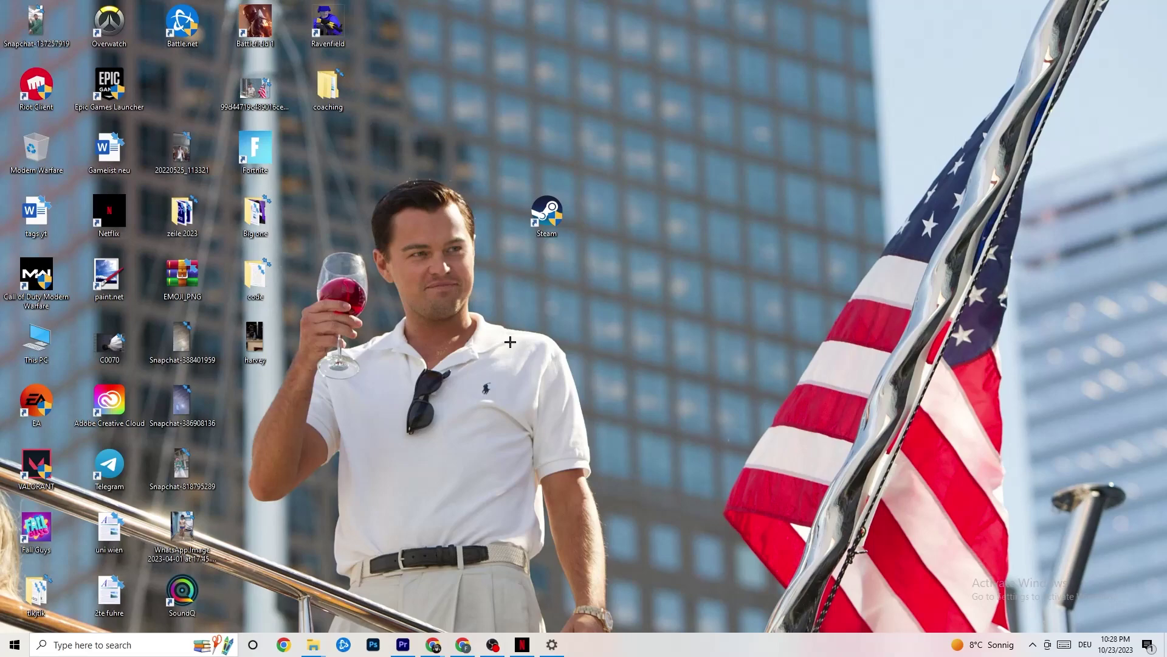
Launch Task Manager from the taskbar and maximize its window
right_click(648, 652)
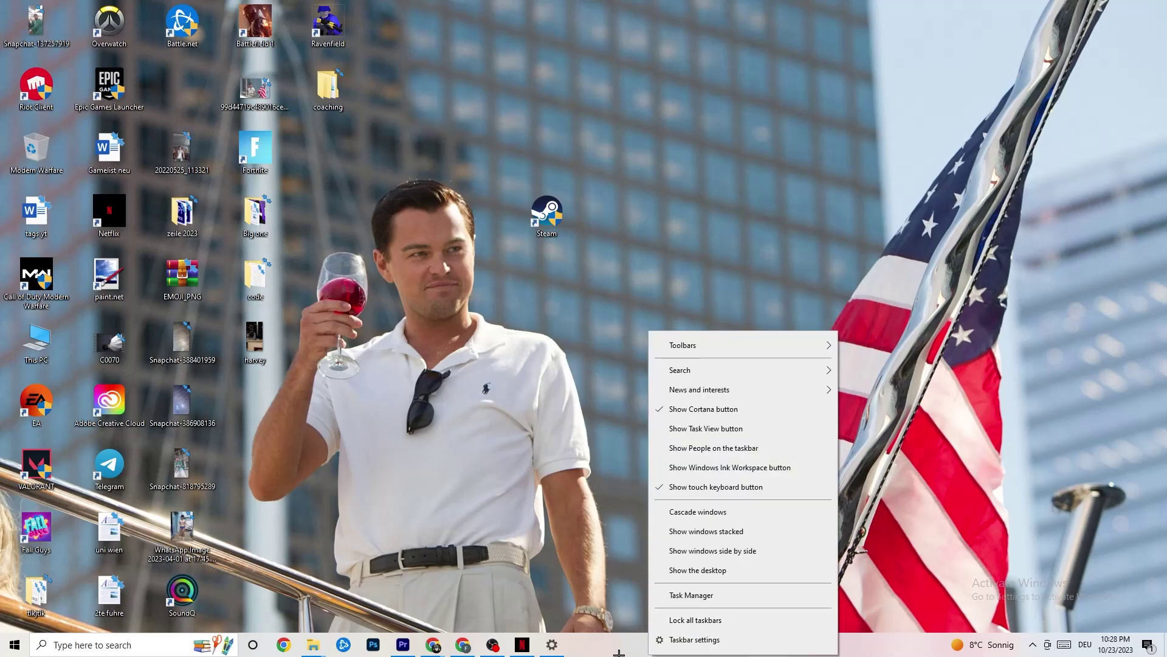
click(701, 595)
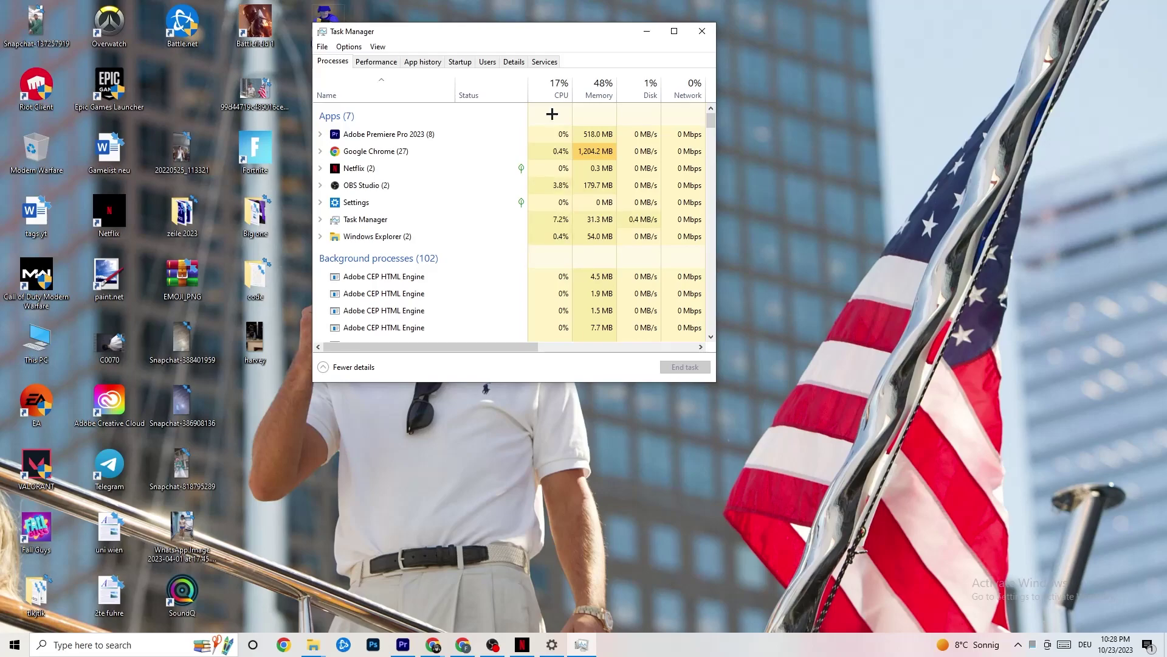
click(673, 31)
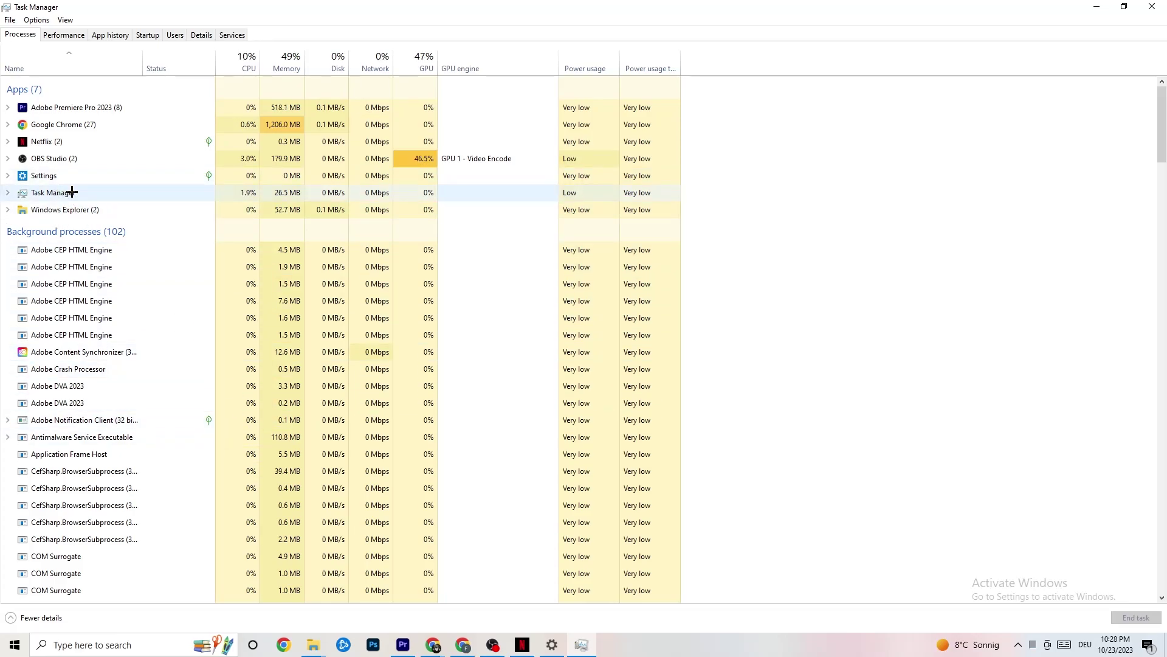
Check Google Chrome's process menu without ending it, then show the Details list
right_click(84, 124)
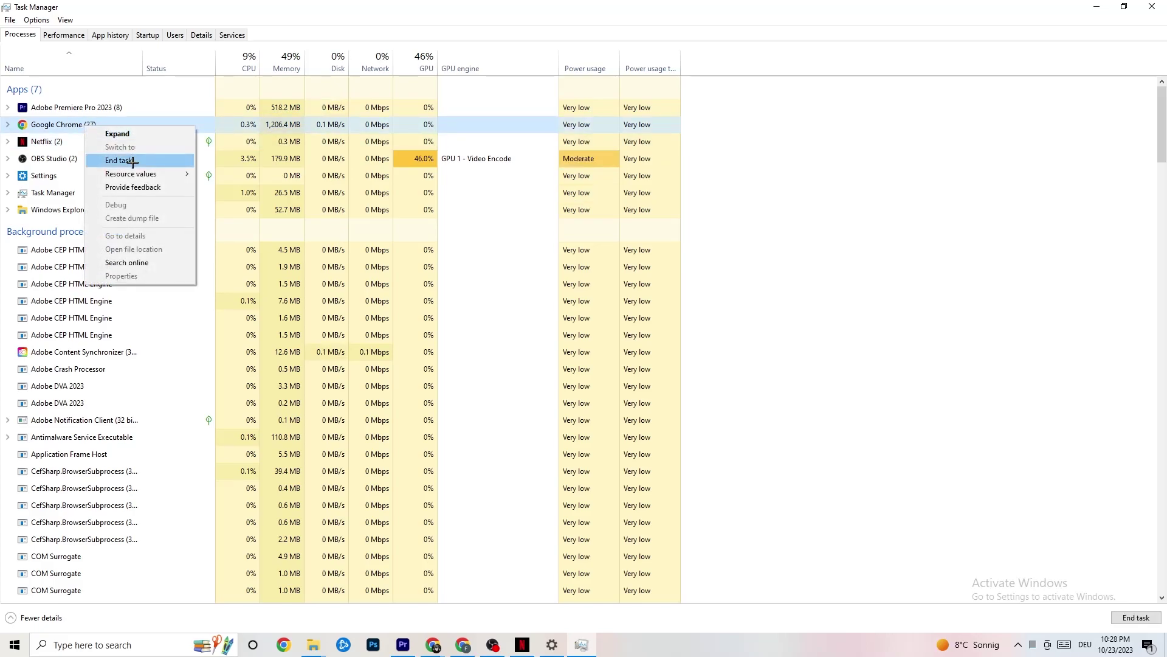
click(815, 148)
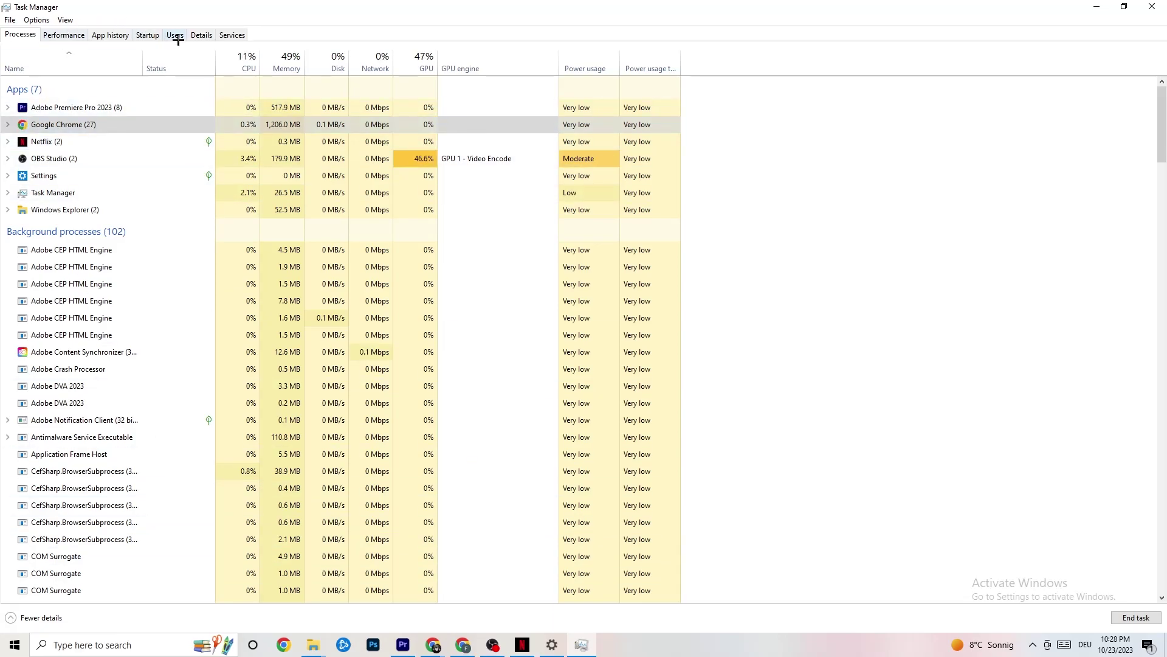
click(200, 35)
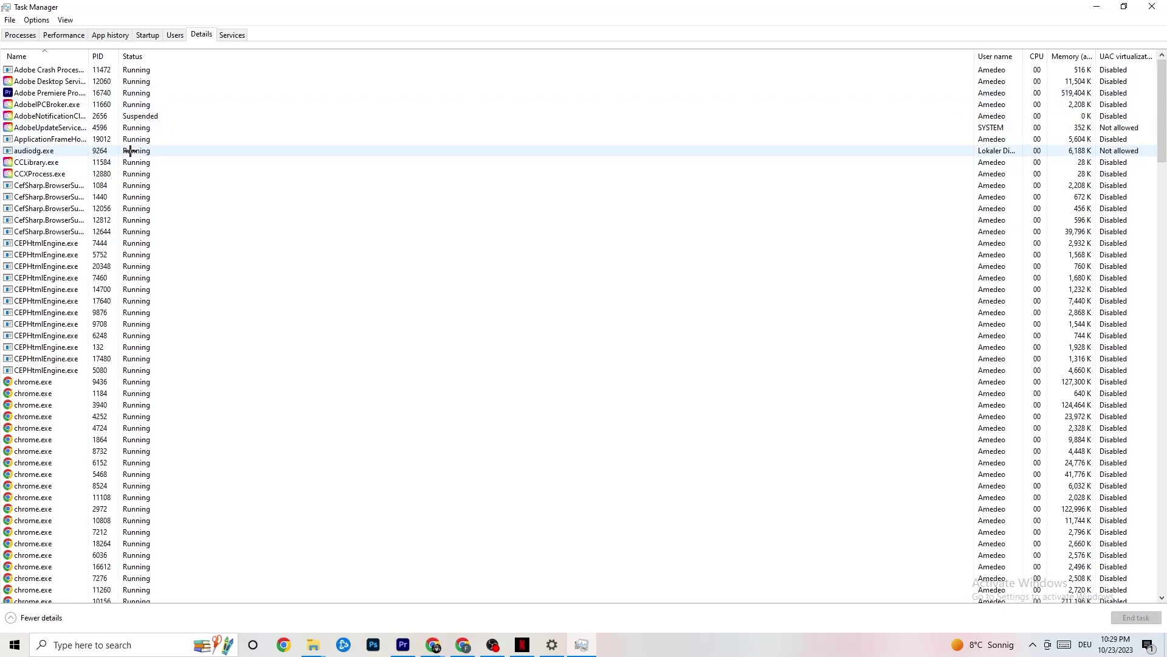
Review Adobe Premiere Pro's priority levels, keep Normal, and show the Startup list
right_click(63, 94)
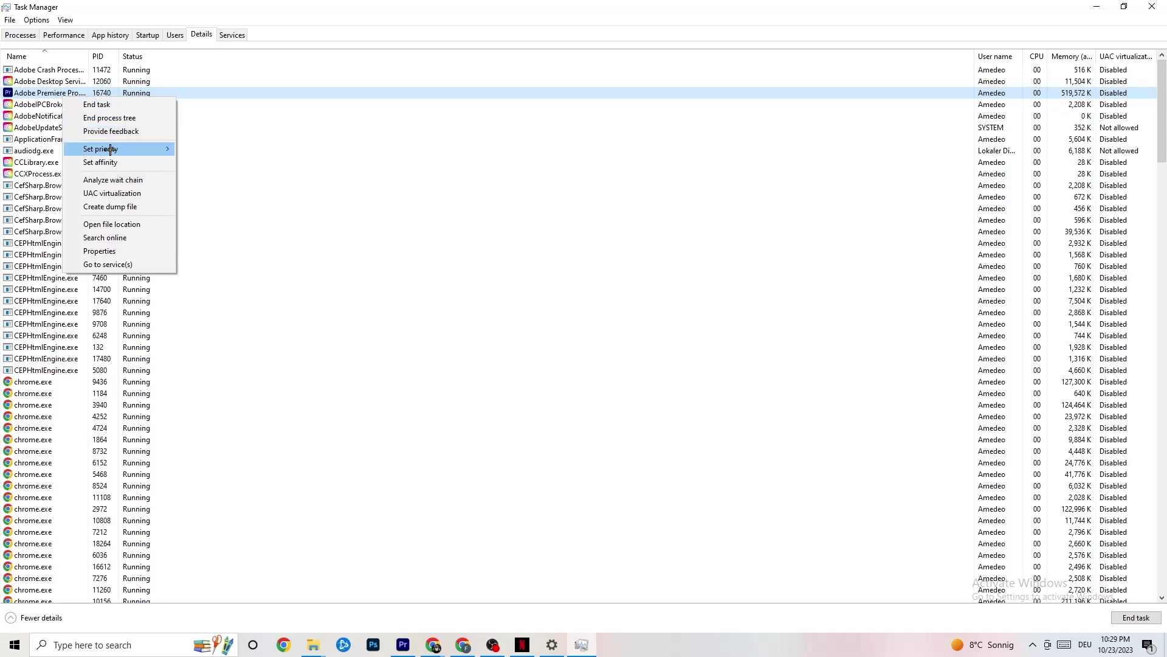
mouse_move(111, 150)
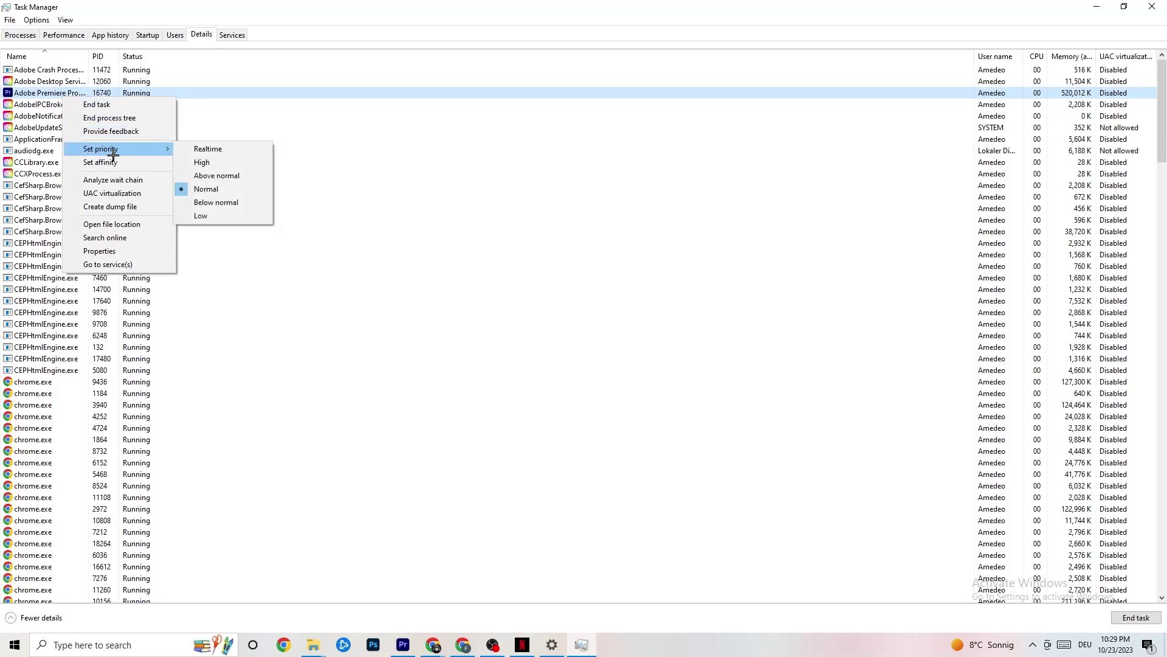
key(Escape)
click(161, 145)
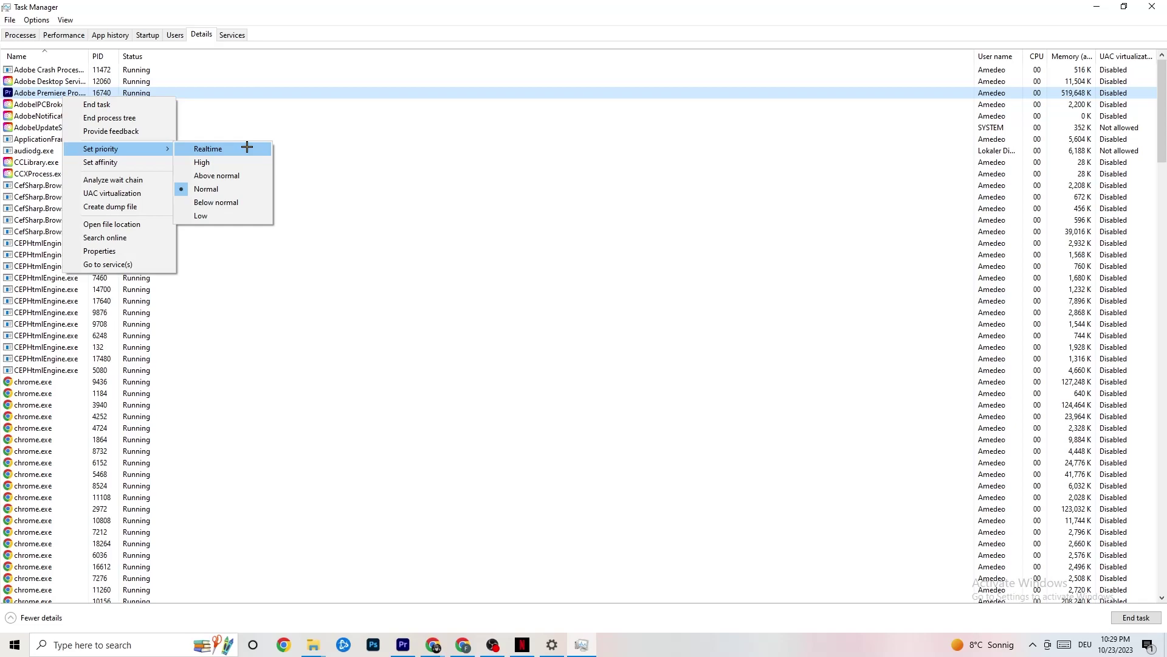
click(316, 129)
click(316, 128)
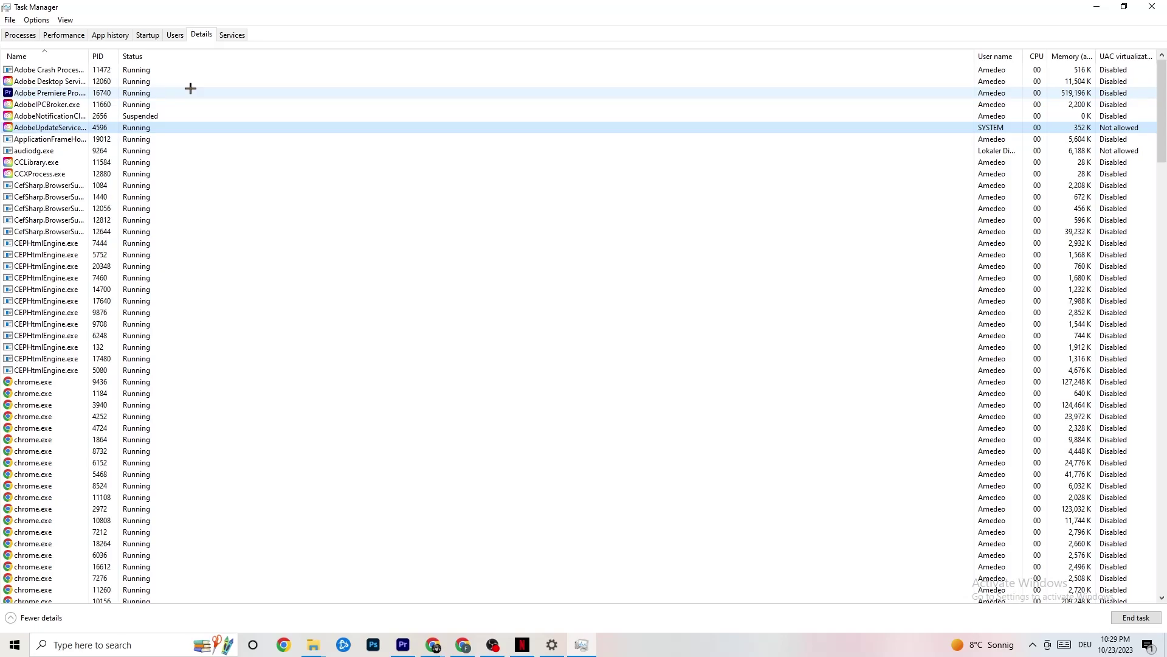
click(148, 35)
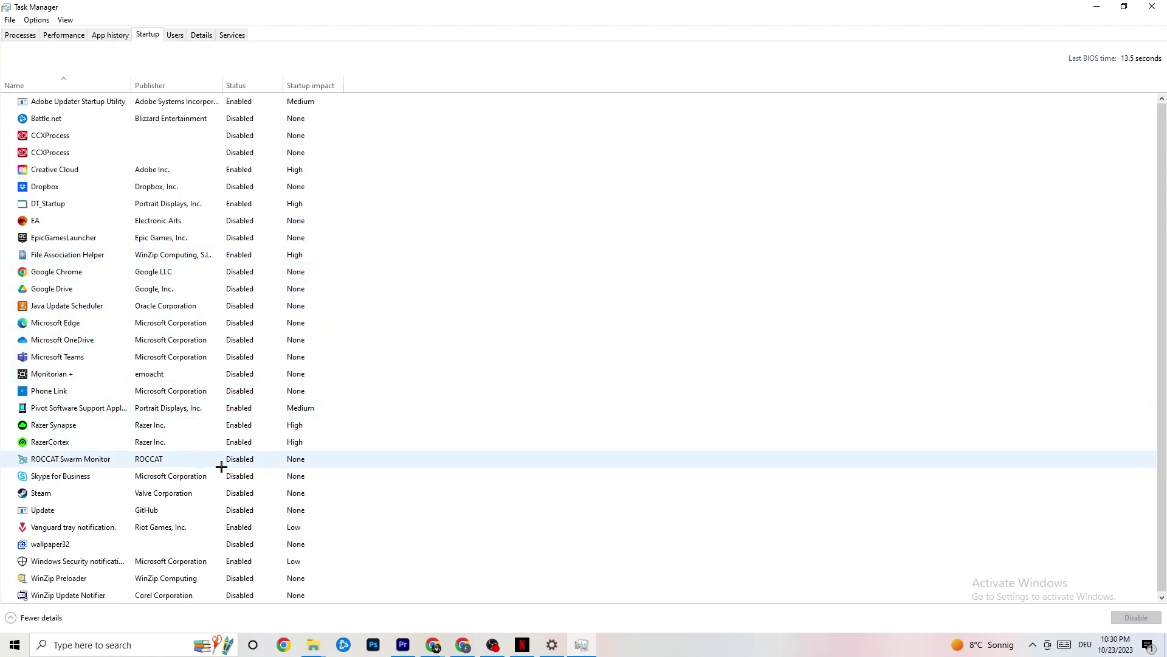
Try disabling Razer Synapse at startup, then close Task Manager
right_click(236, 427)
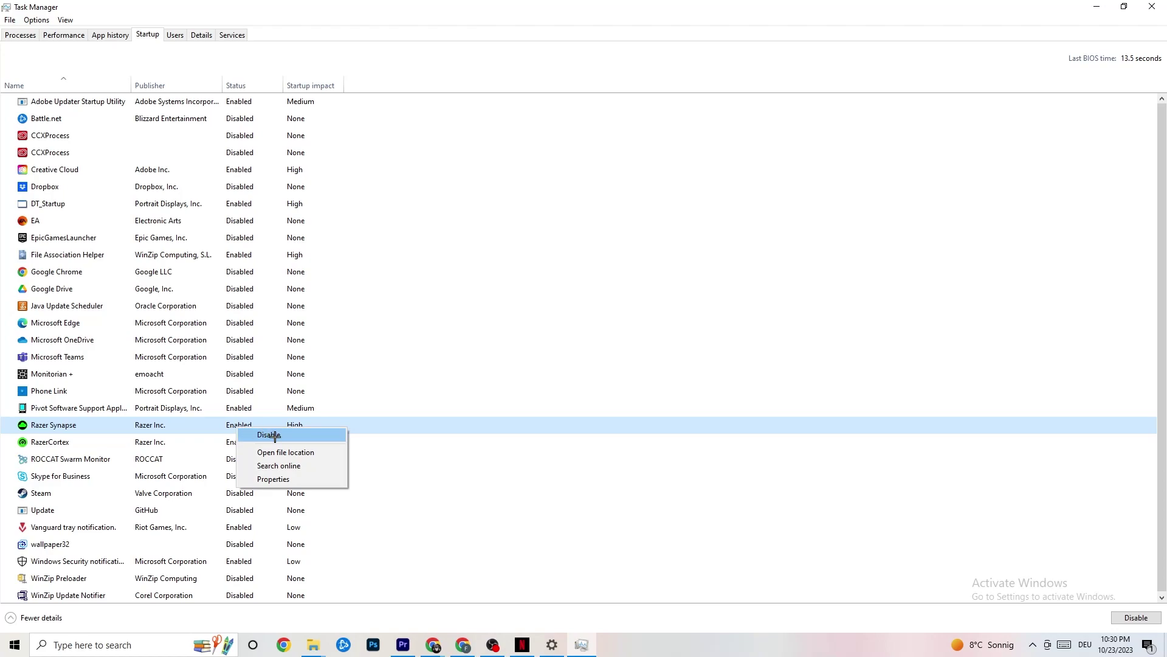
click(602, 61)
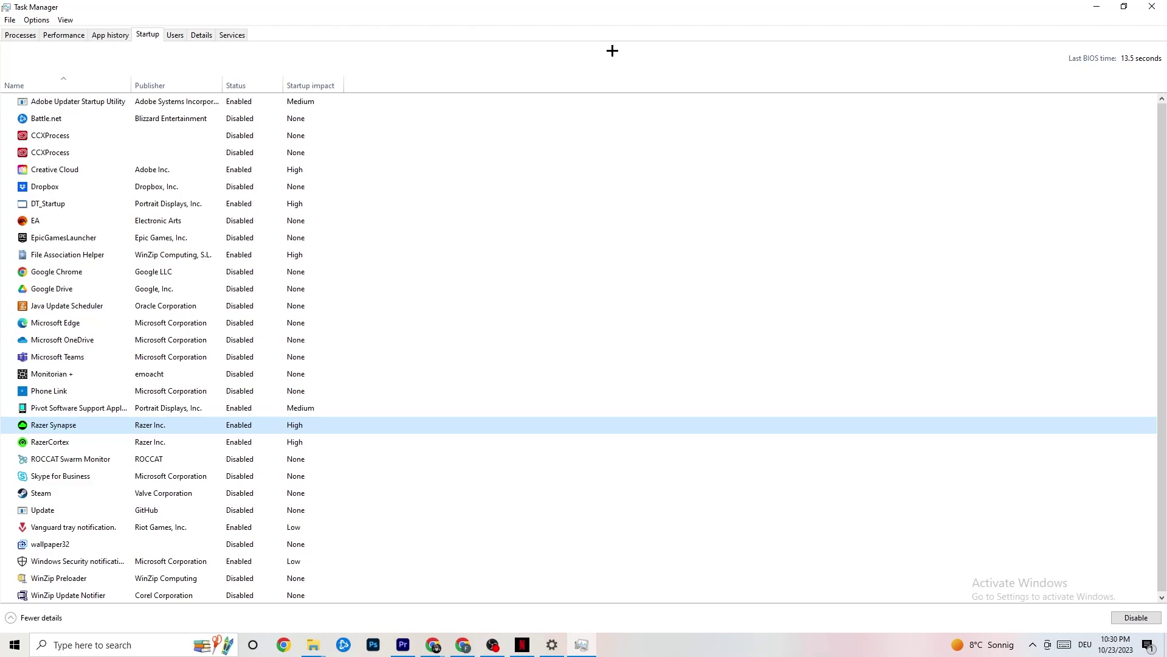
click(1147, 5)
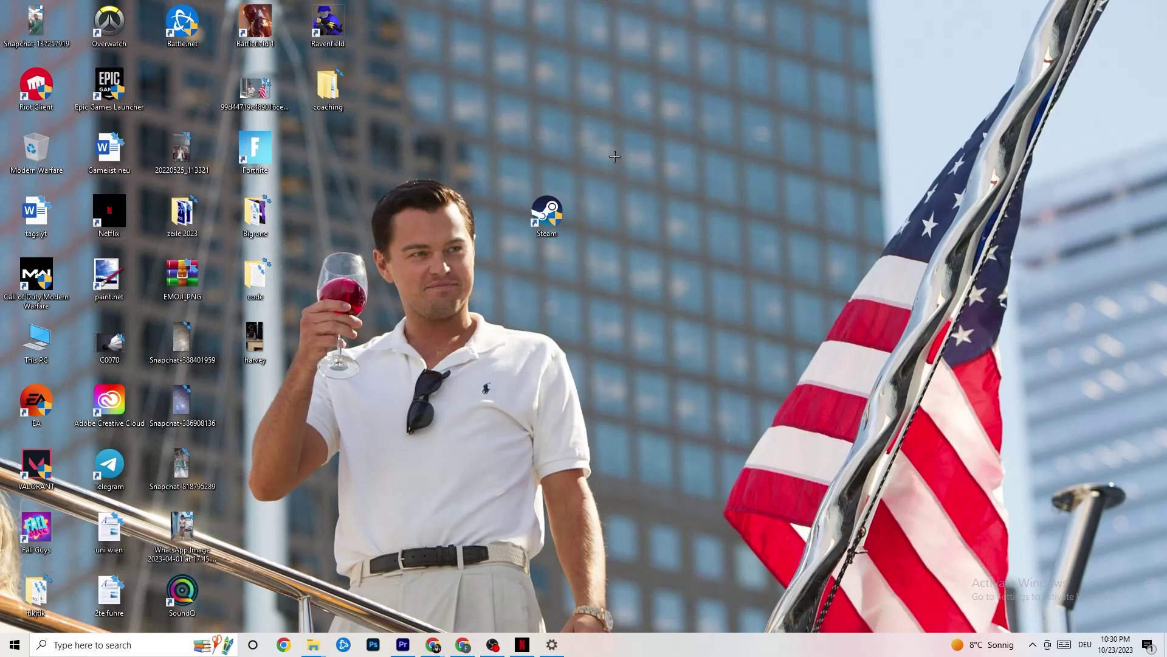
Open Settings > System, keep Display scaling at 100%, and go to Power & sleep
click(10, 650)
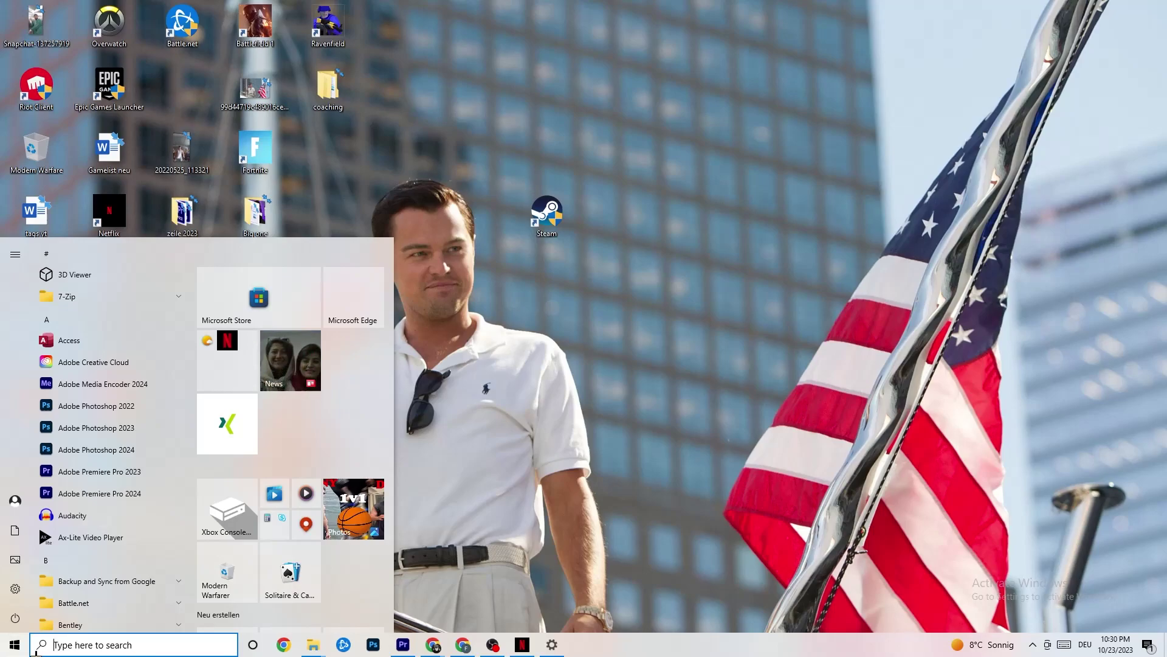
click(16, 588)
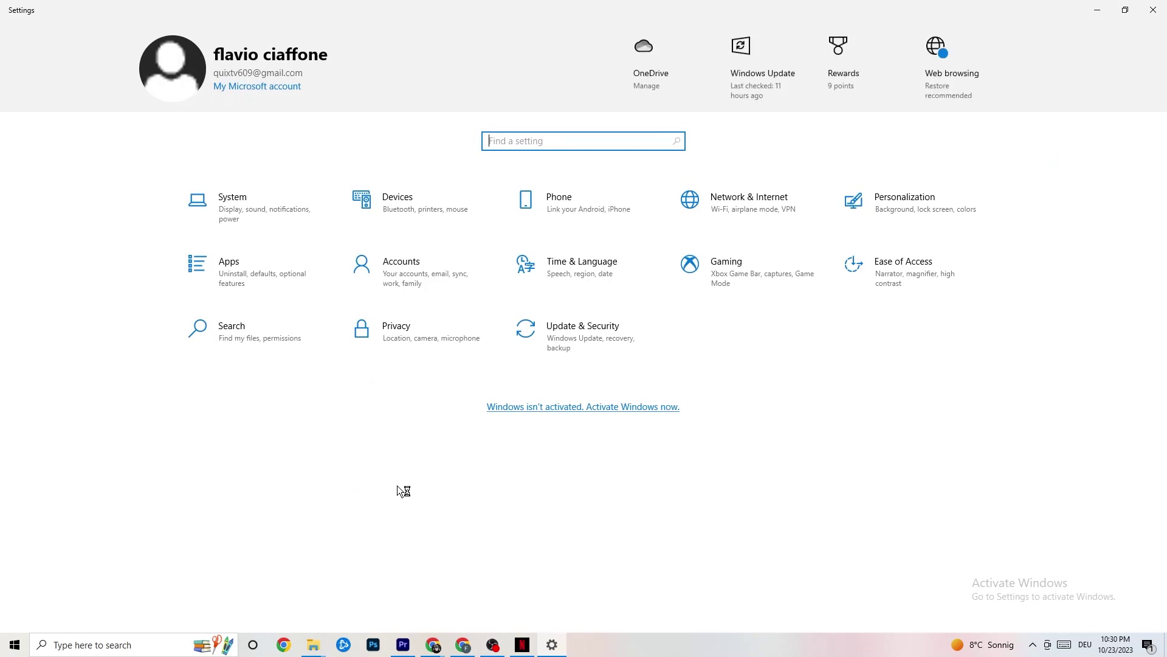
click(254, 205)
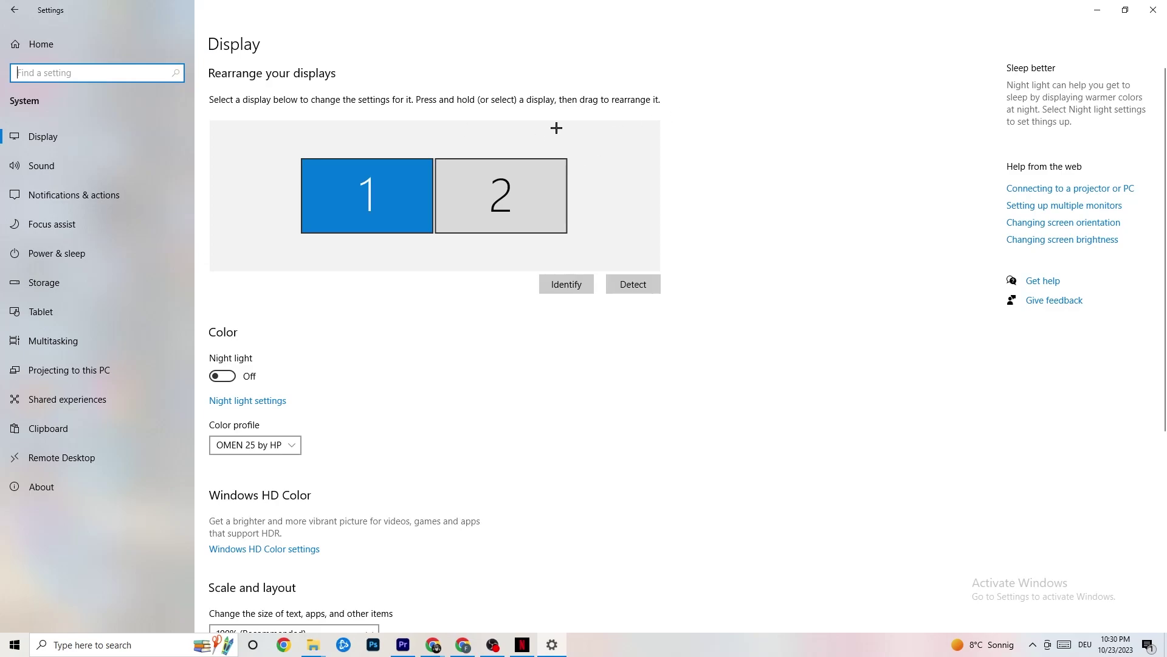
scroll(568, 135, down, 5)
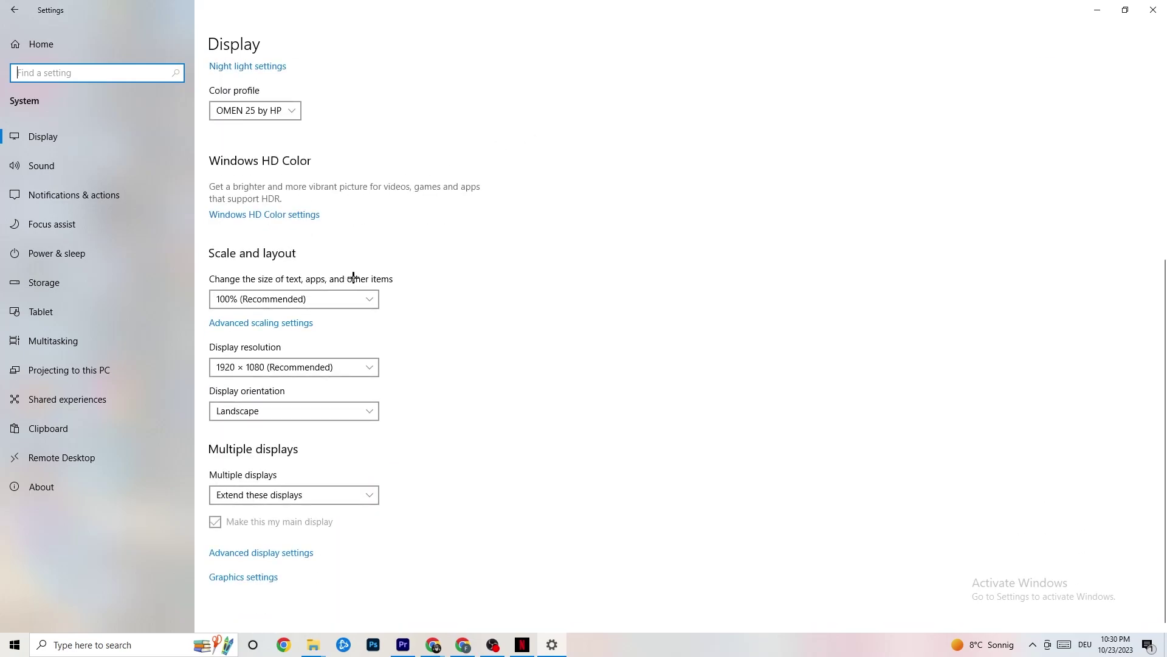
click(339, 299)
click(471, 242)
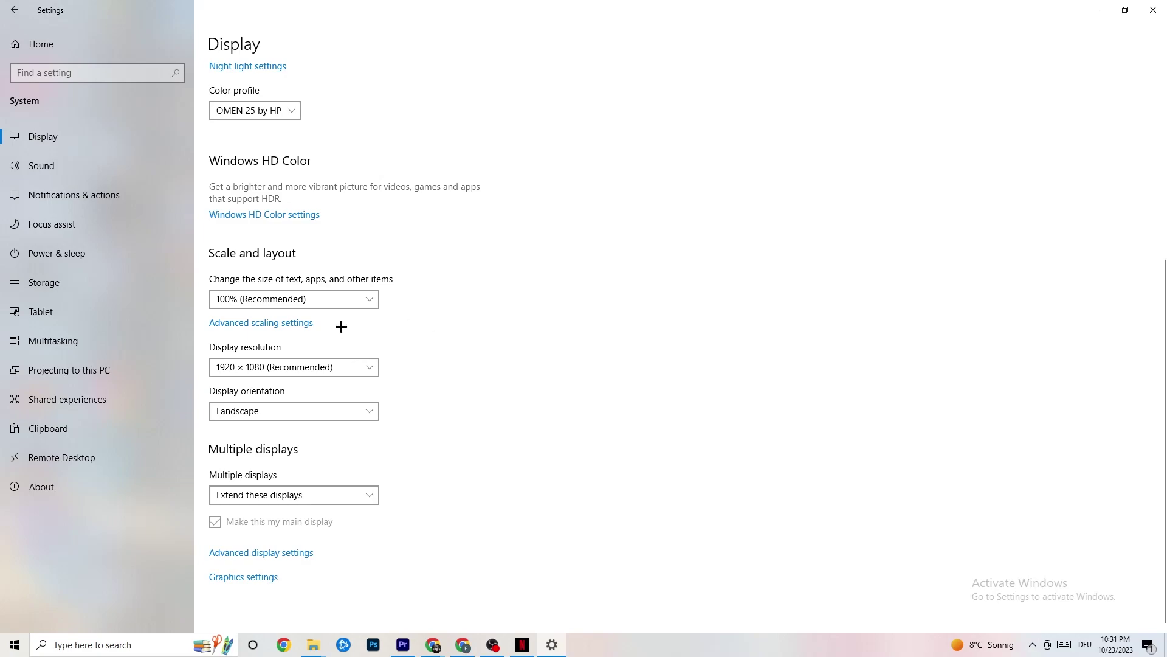
click(73, 250)
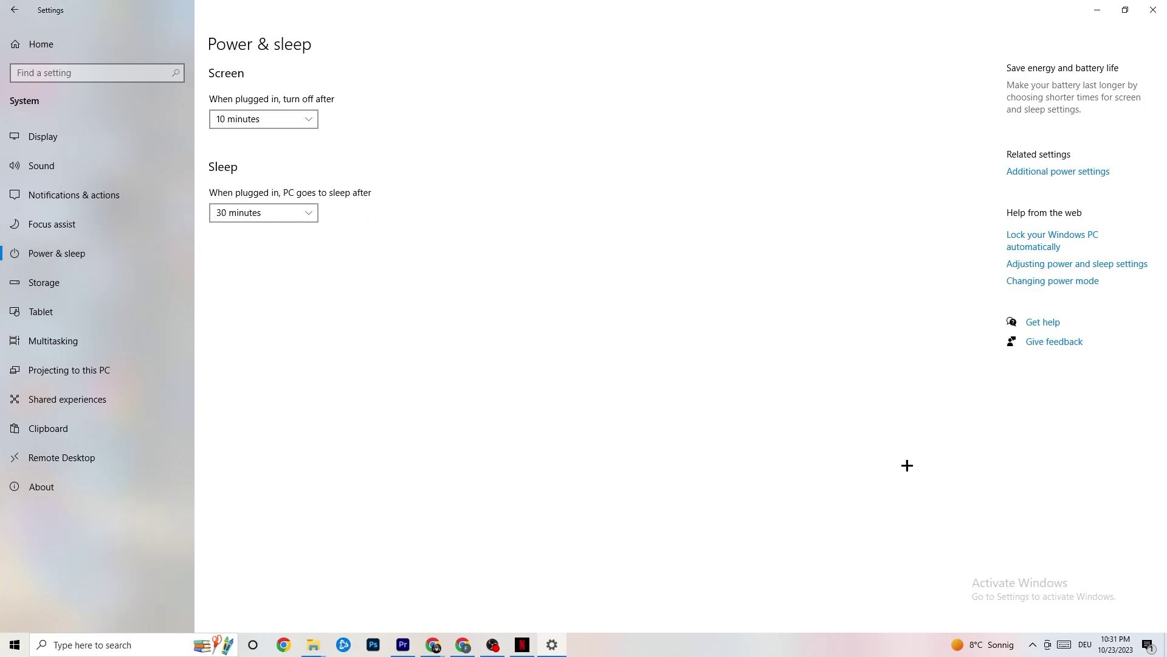
Review the power plans with Balanced kept, then view drive C's usage on Storage
click(1079, 170)
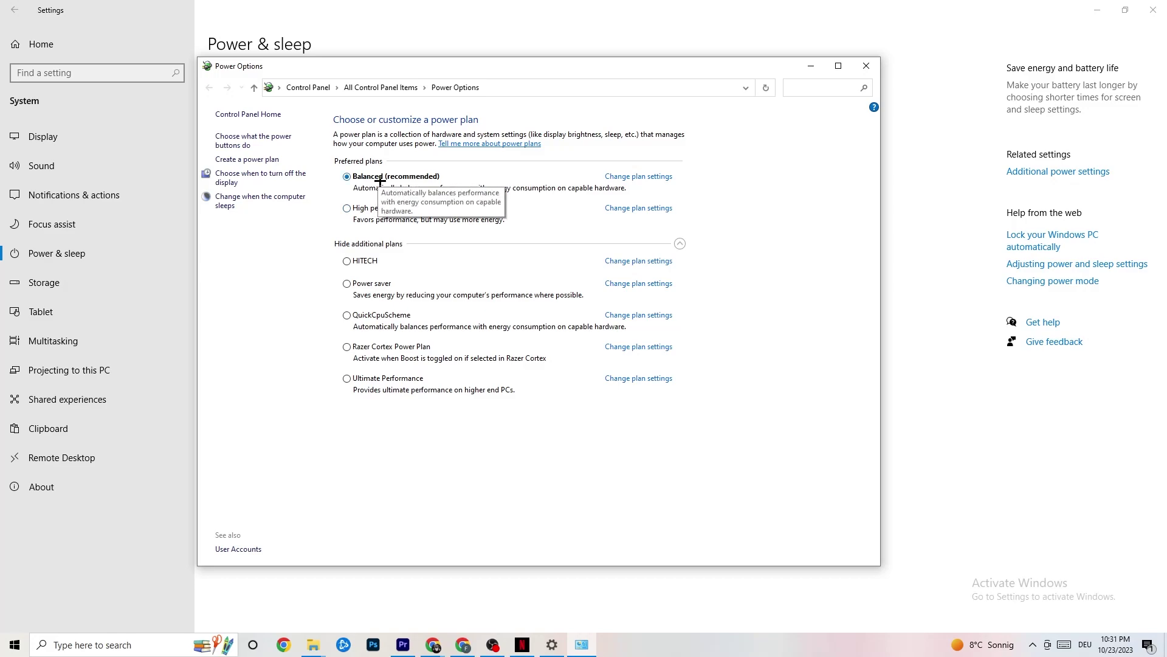
click(866, 65)
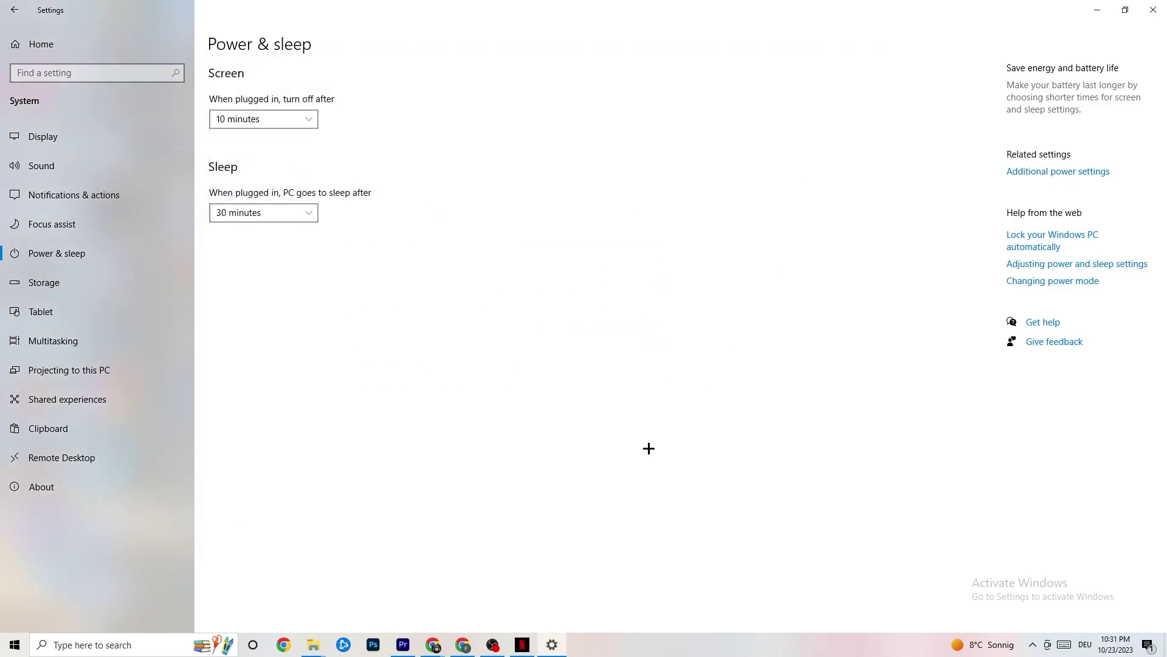
click(91, 292)
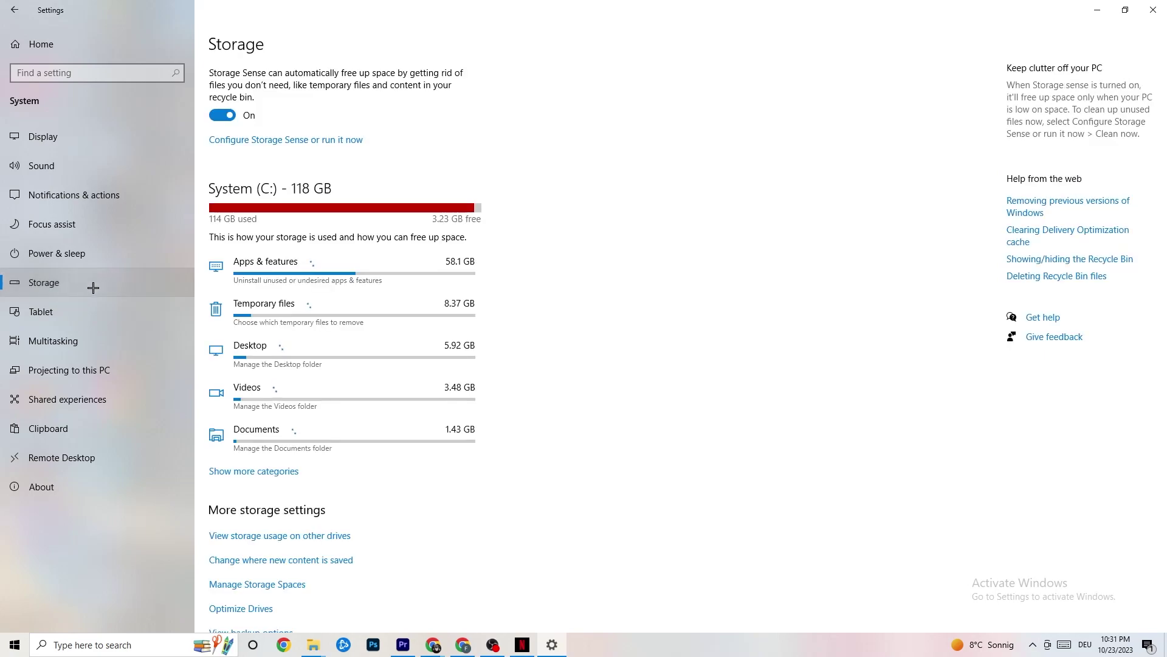
Keep Storage Sense weekly with a 14-day recycle bin period, run Clean now, and return Home
click(276, 144)
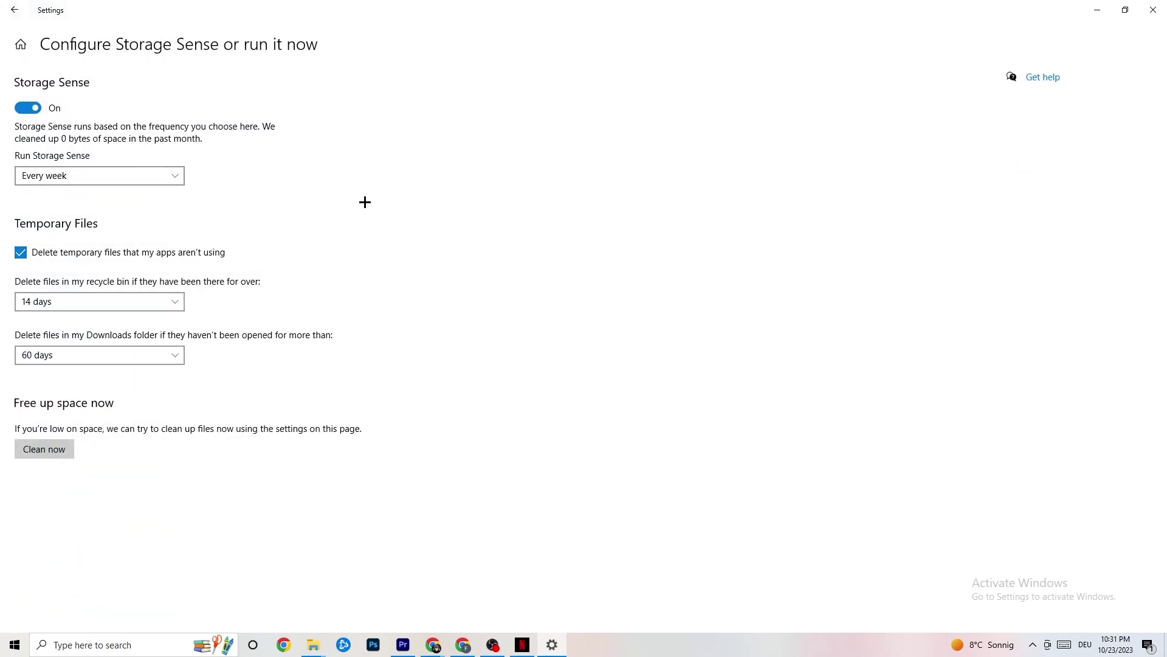
click(161, 177)
click(130, 176)
click(121, 176)
click(239, 190)
click(135, 300)
click(429, 241)
click(51, 451)
click(11, 5)
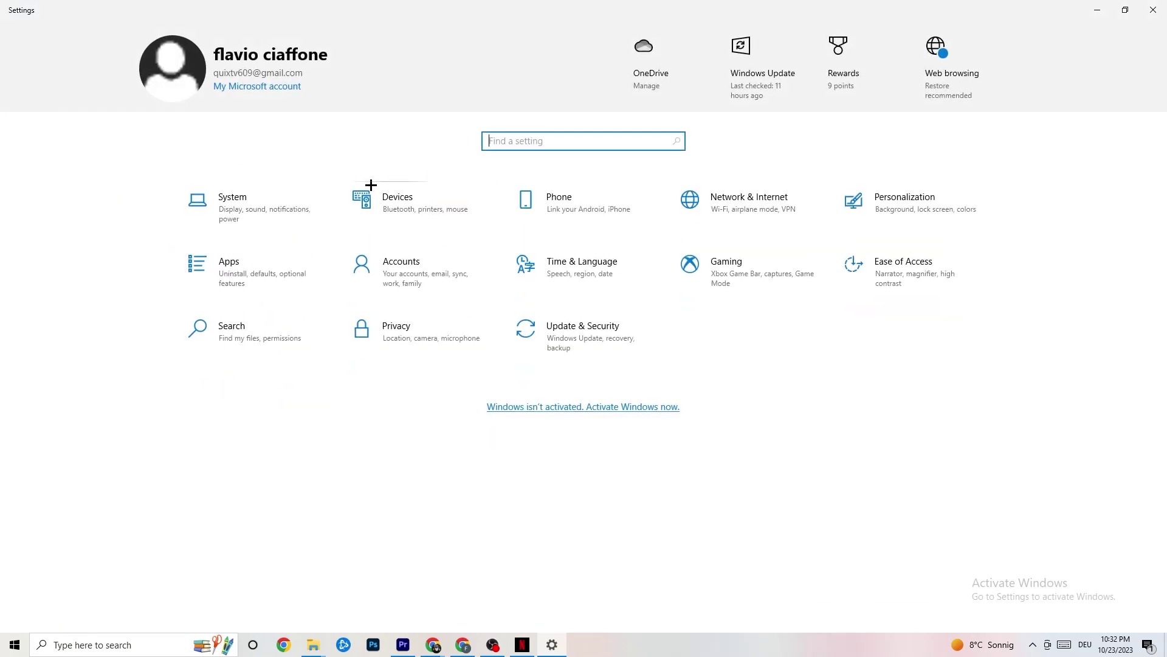
click(777, 277)
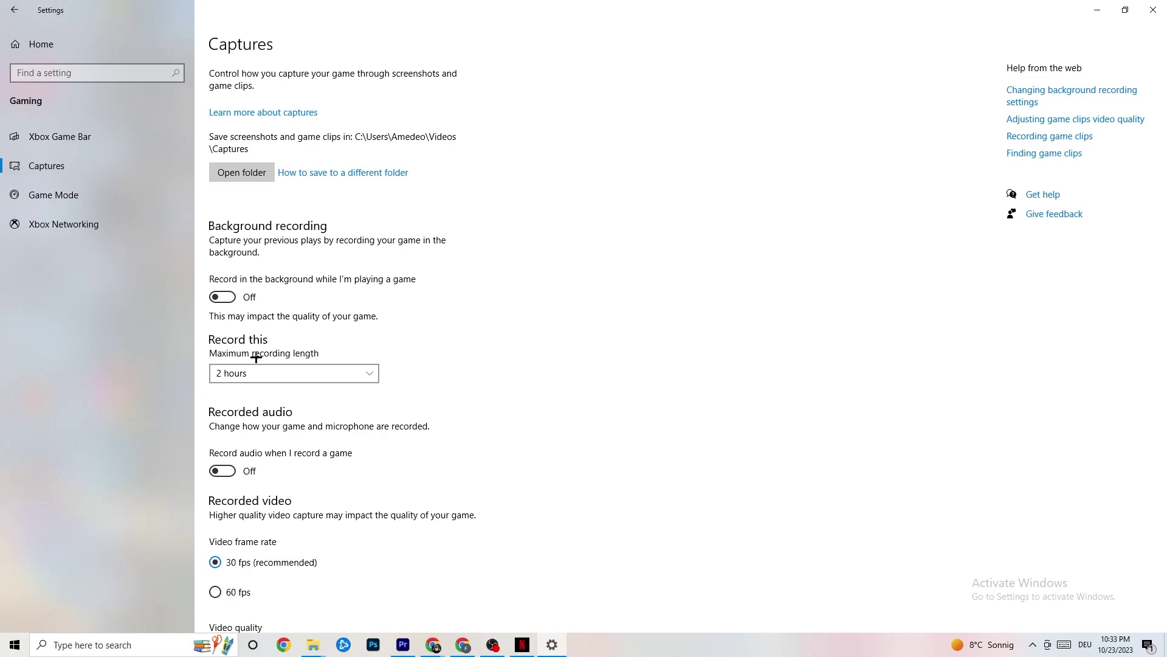
click(108, 196)
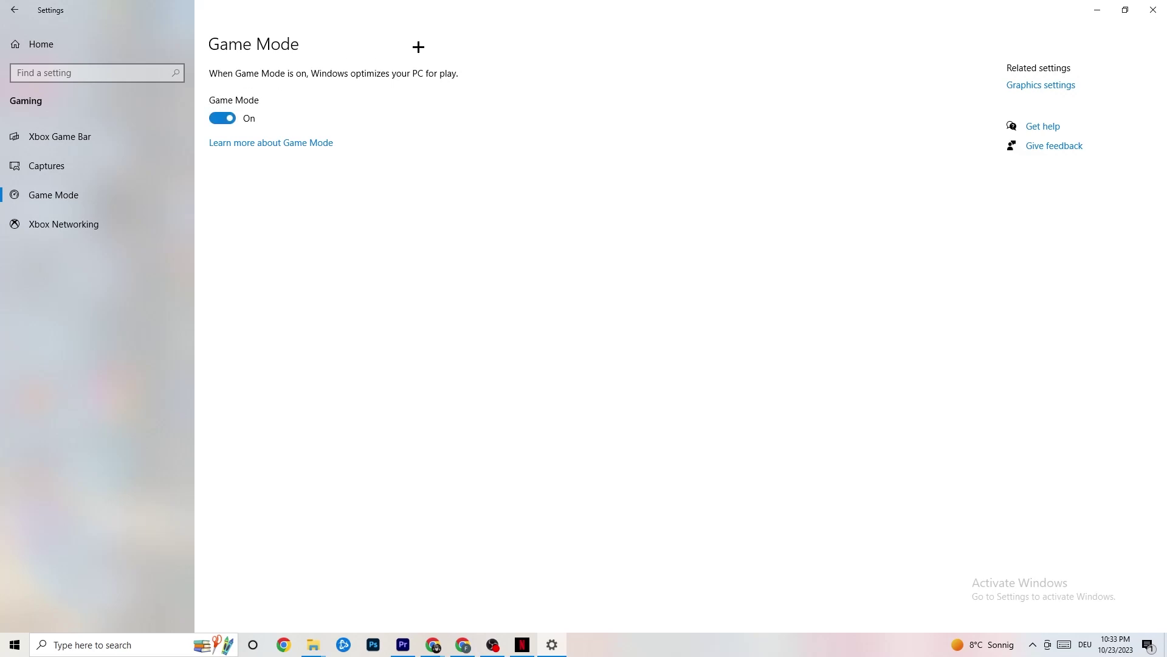
click(15, 9)
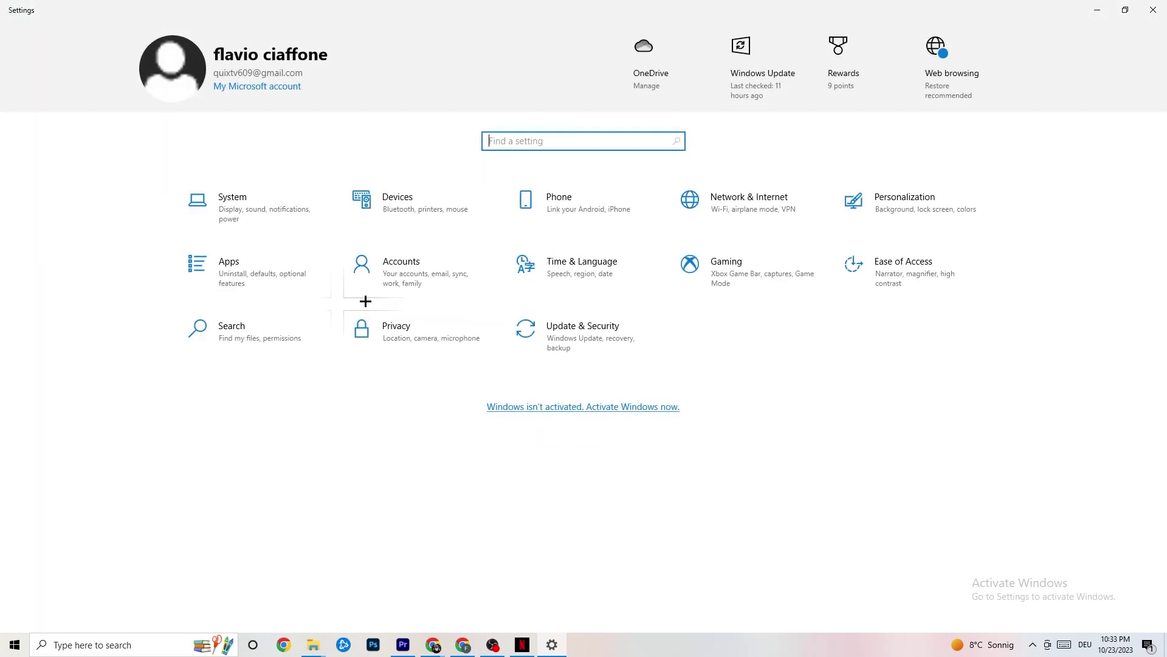
Check Troubleshoot, confirm Windows Update shows up to date, and close Settings
click(611, 347)
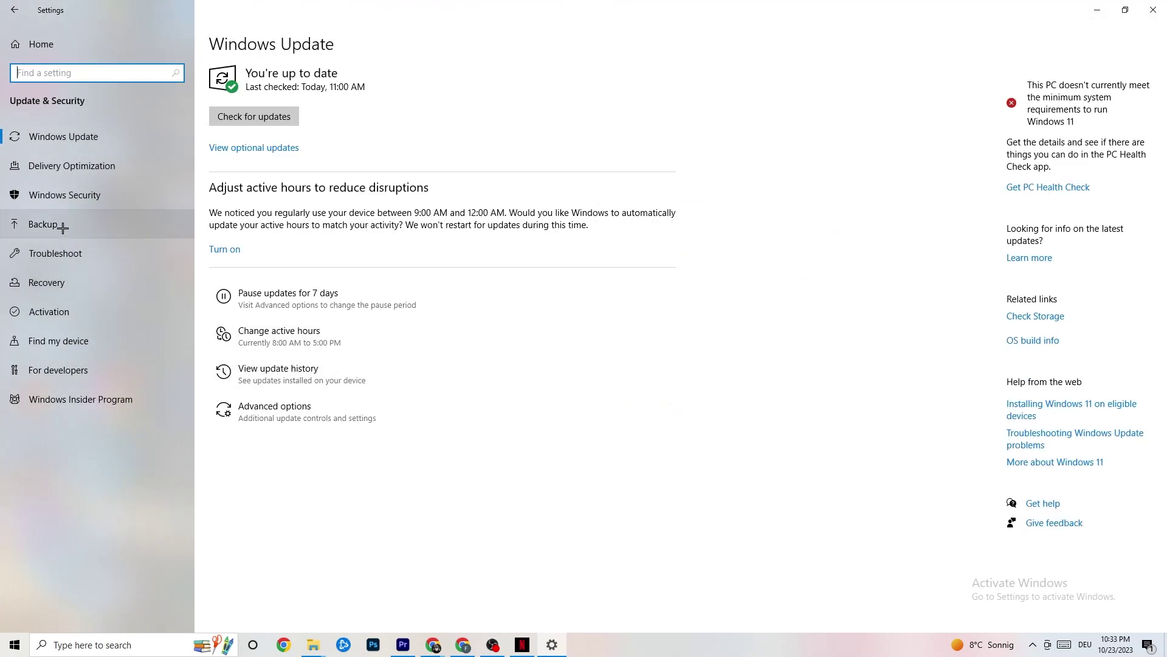
click(65, 249)
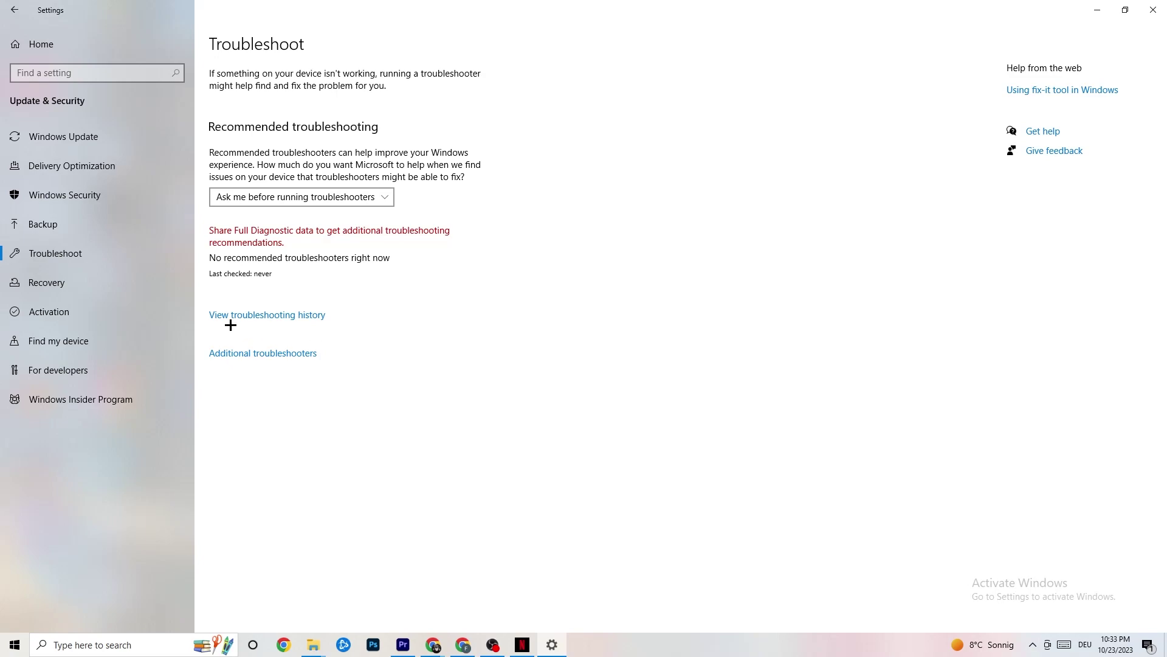
click(95, 139)
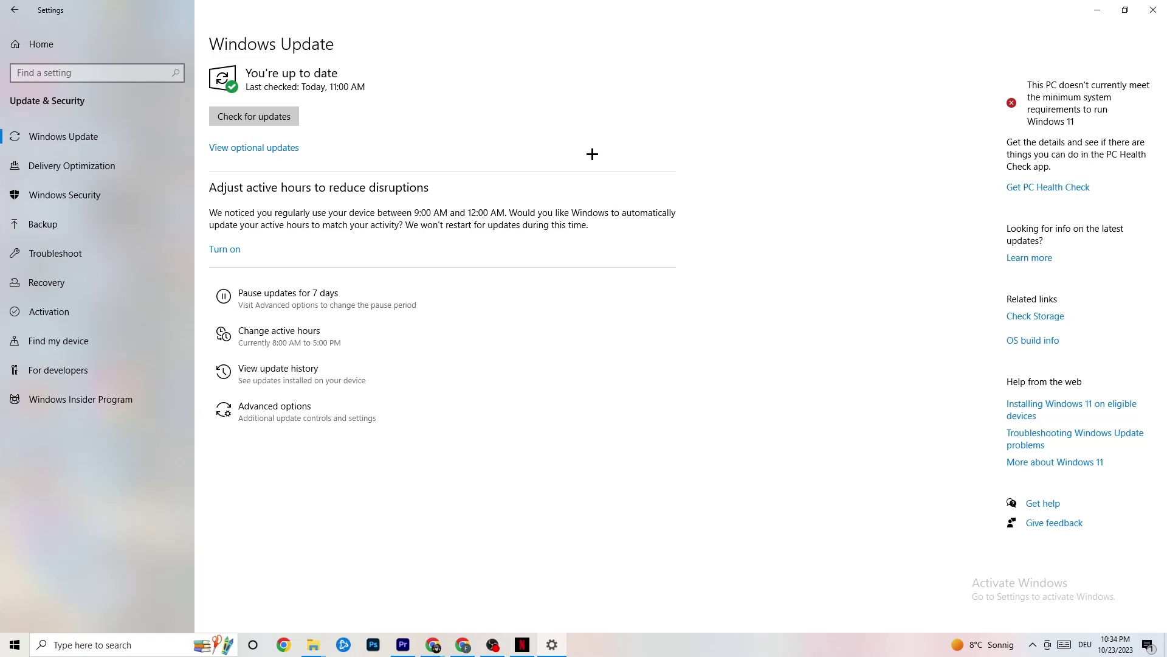
click(1141, 14)
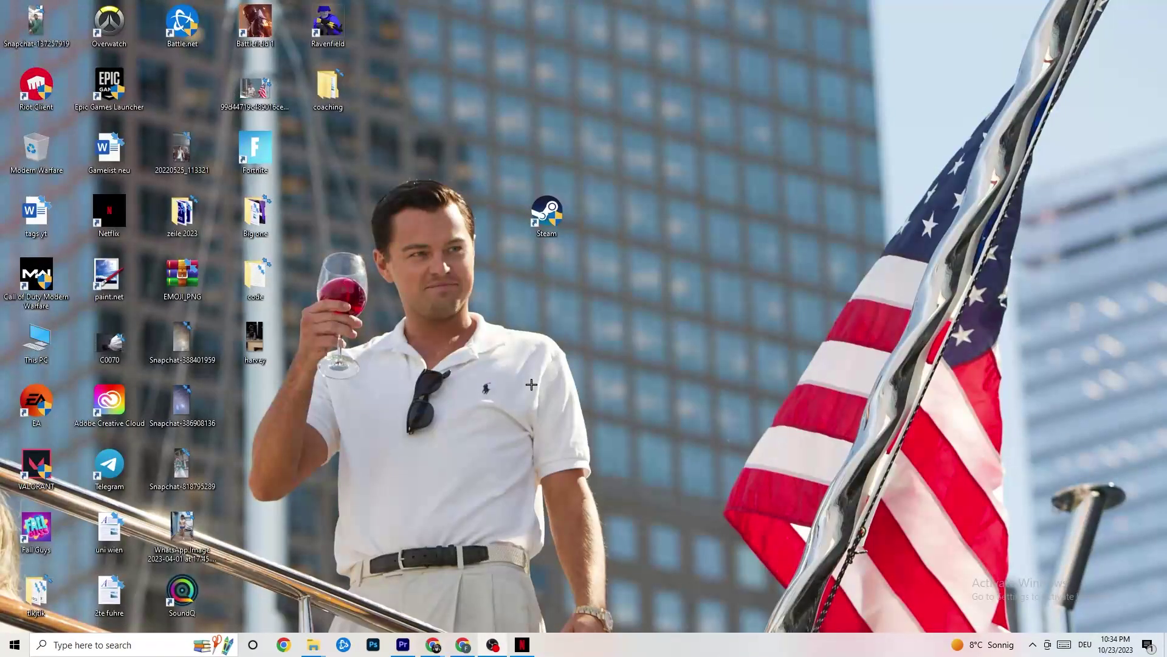